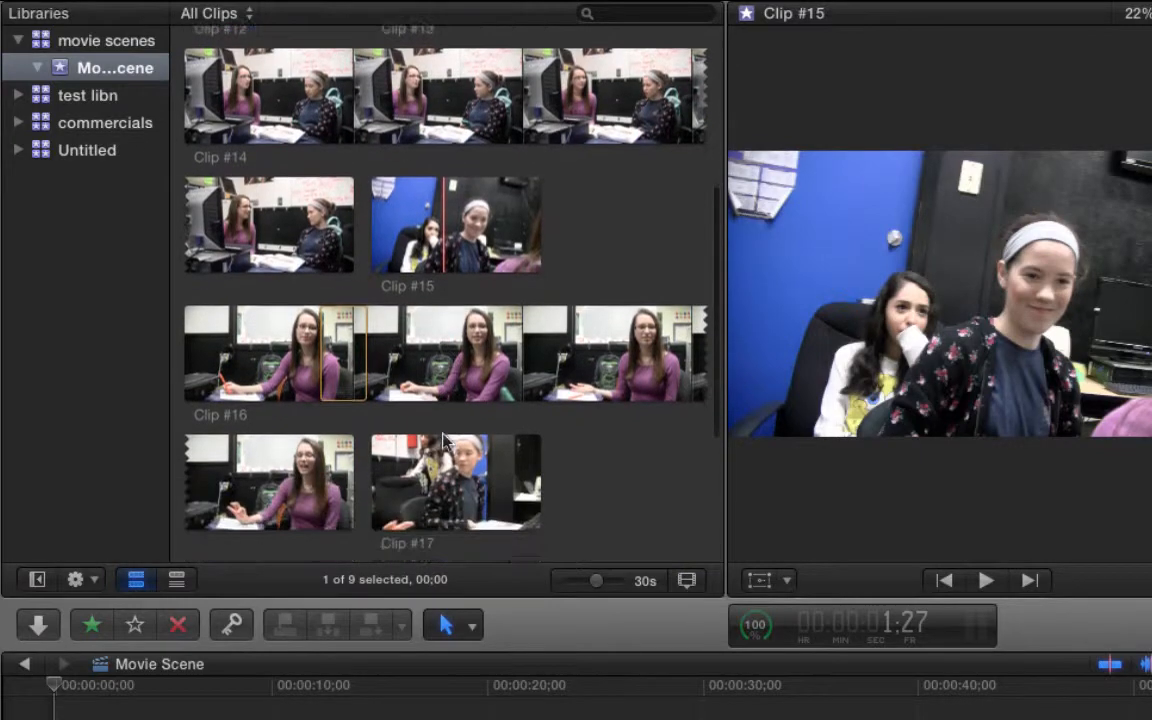
- Add the whole of Clip #14 from the Feb 10, 2015 footage to the start of the empty Movie Scene timeline
{"action": "scroll", "coordinate": [445, 440], "scroll_direction": "up", "scroll_amount": 6}
{"action": "left_click", "coordinate": [401, 410]}
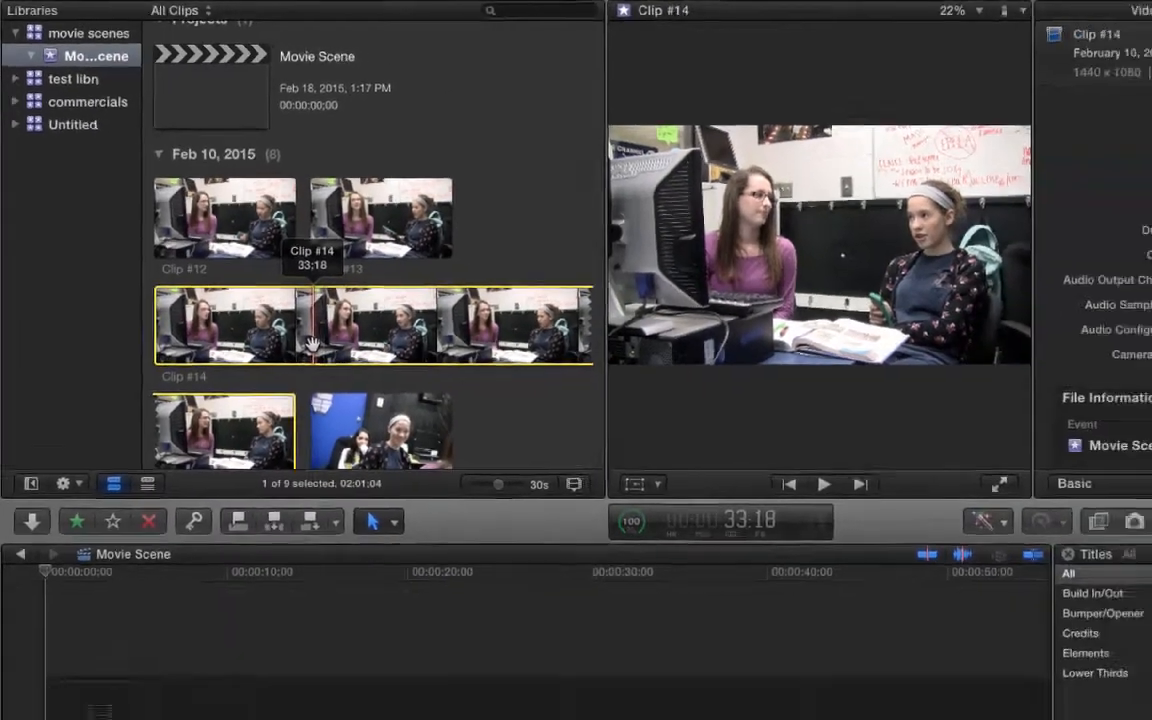
{"action": "left_click_drag", "start_coordinate": [374, 412], "coordinate": [53, 569]}
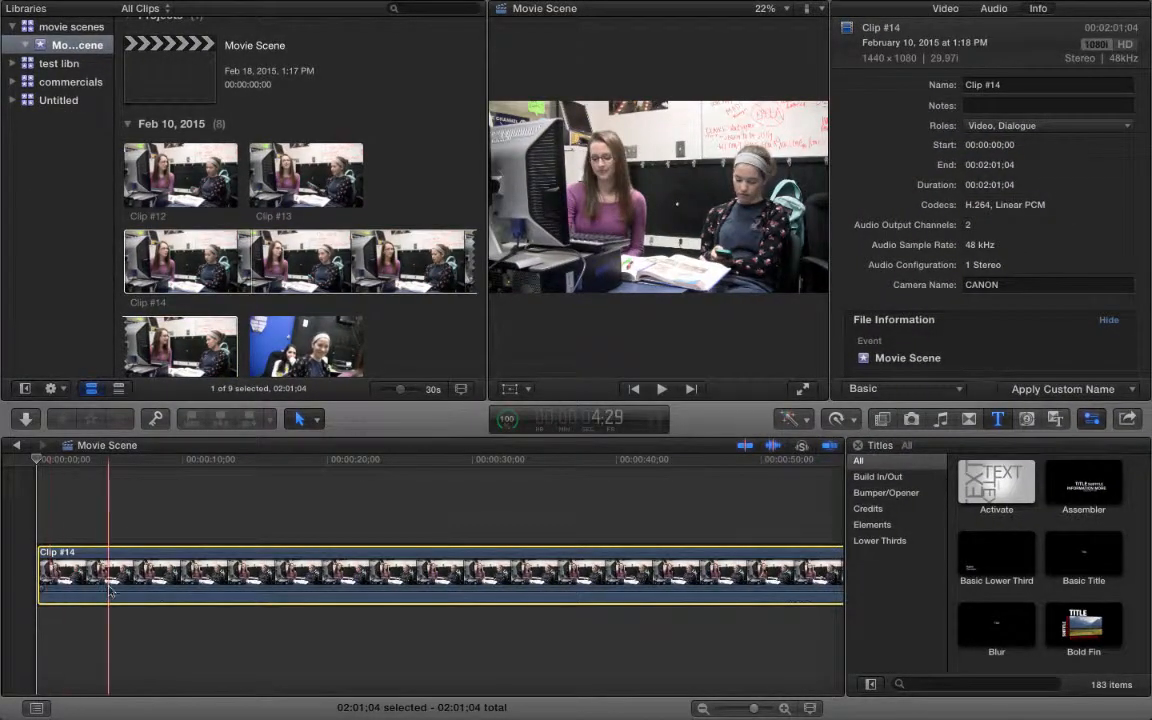
- Play the opening seconds of Clip #14 with the system volume raised, and increase the clip's audio level in the timeline
{"action": "key", "text": "space"}
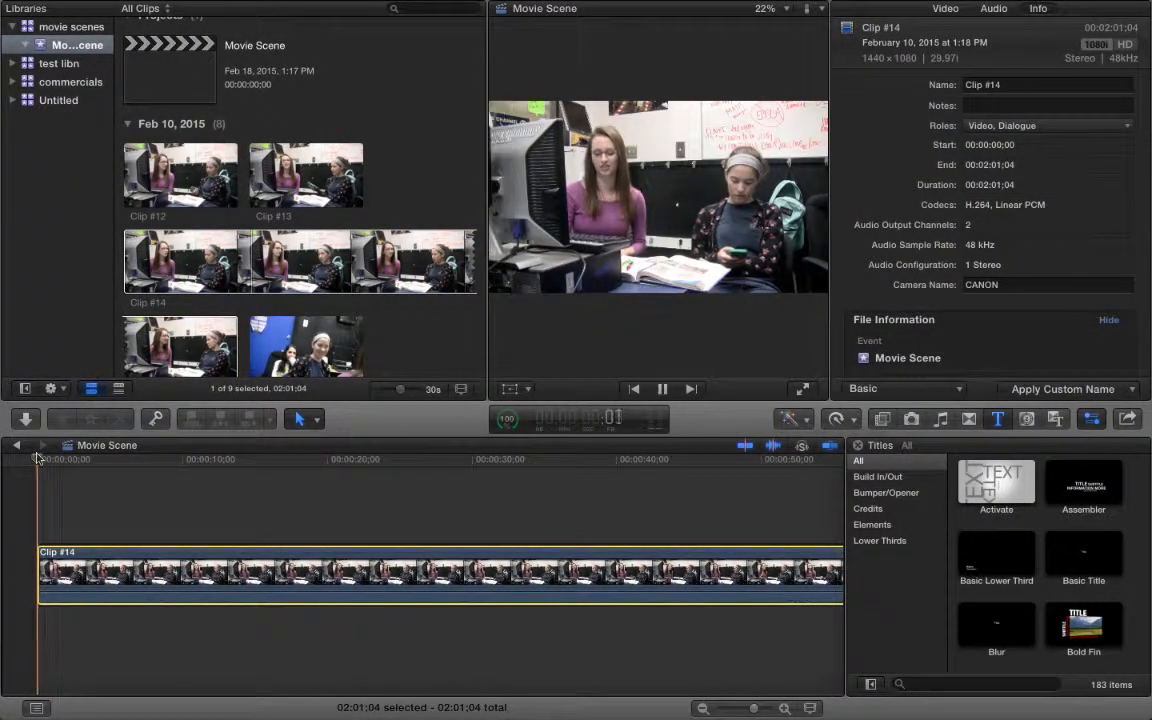
{"action": "key", "text": "XF86AudioRaiseVolume"}
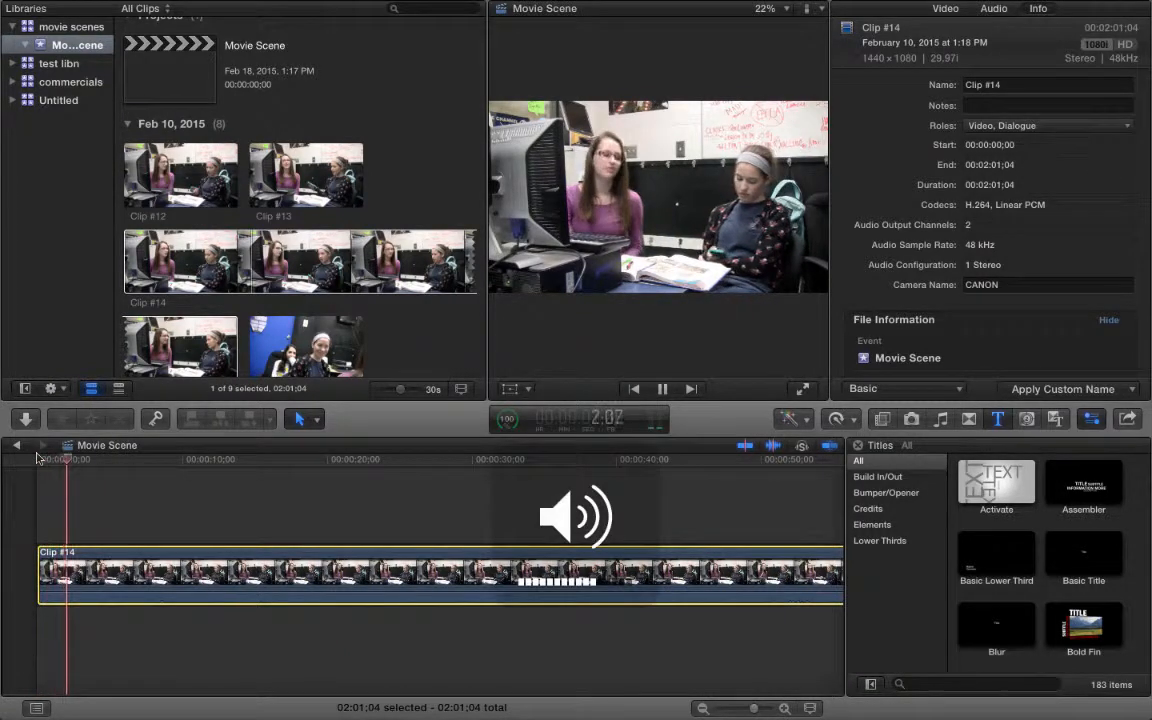
{"action": "key", "text": "space"}
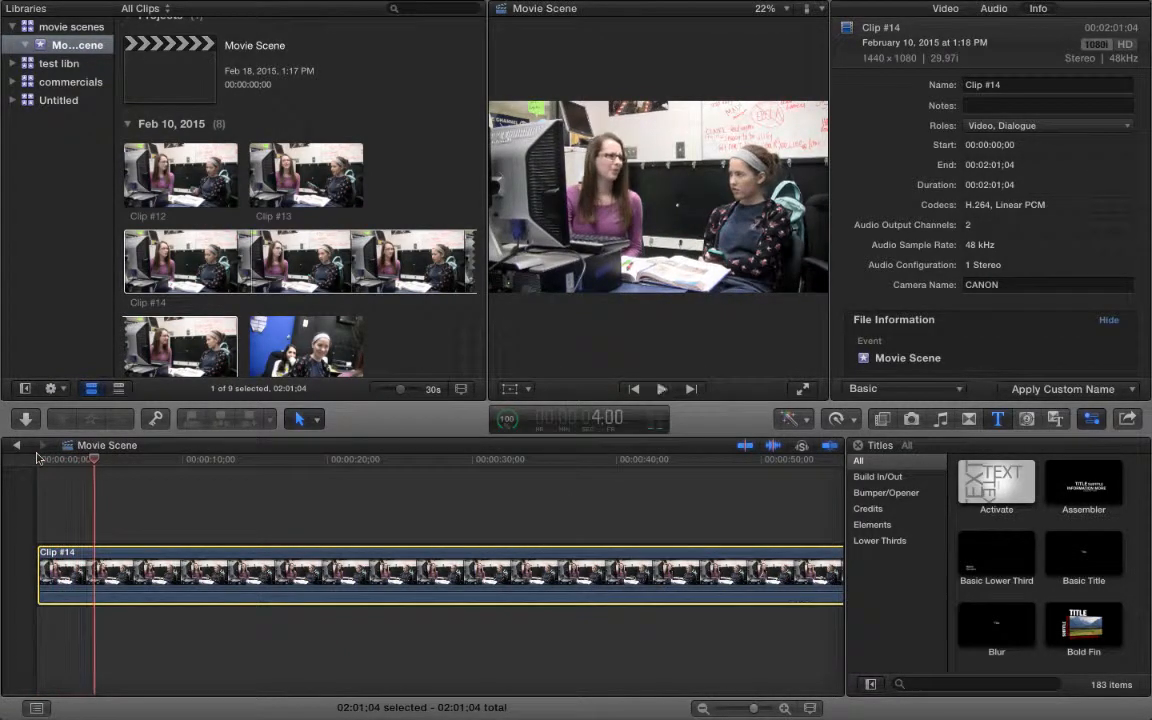
{"action": "left_click_drag", "start_coordinate": [107, 591], "coordinate": [110, 560]}
{"action": "left_click_drag", "start_coordinate": [143, 517], "coordinate": [143, 517]}
- Find where the dialogue begins in Clip #14 and trim the clip's start to 1;16
{"action": "left_click_drag", "start_coordinate": [70, 397], "coordinate": [22, 404]}
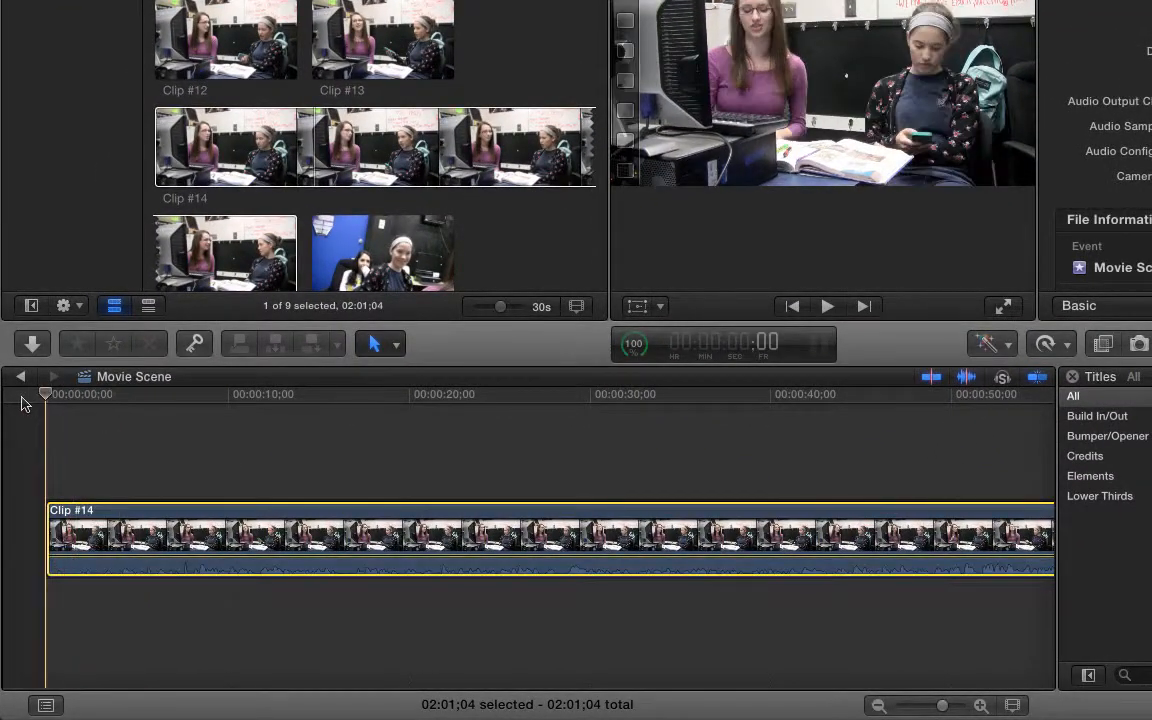
{"action": "key", "text": "space"}
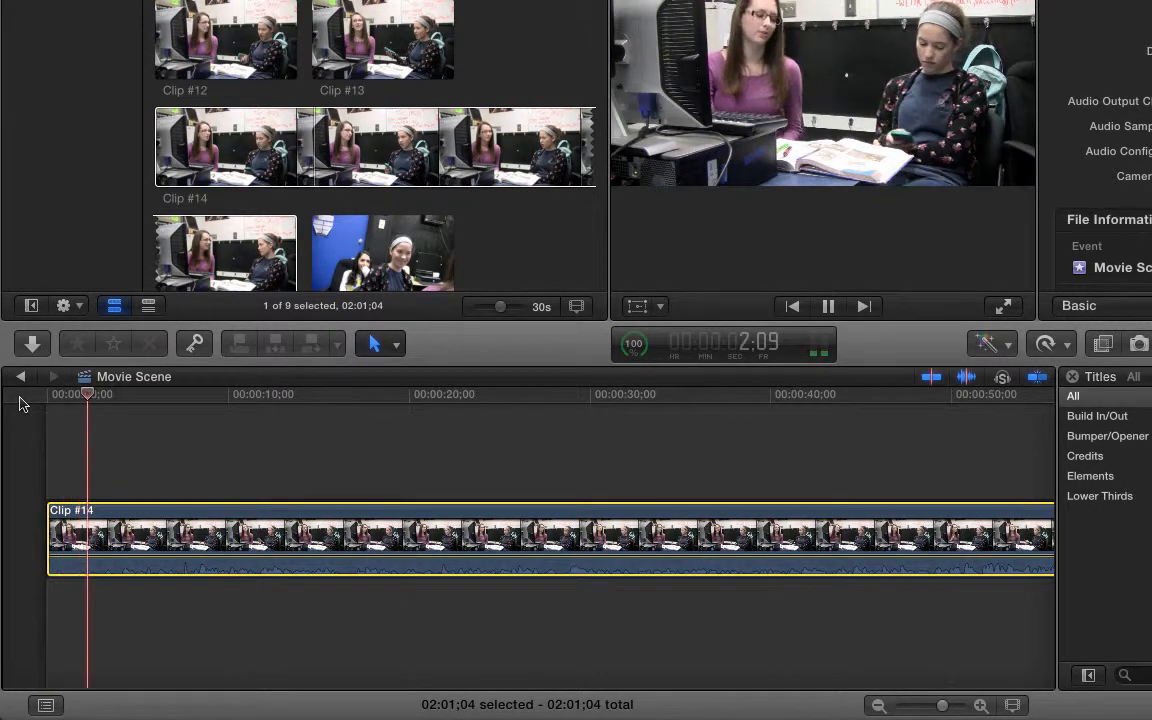
{"action": "key", "text": "space"}
{"action": "left_click_drag", "start_coordinate": [89, 395], "coordinate": [74, 398]}
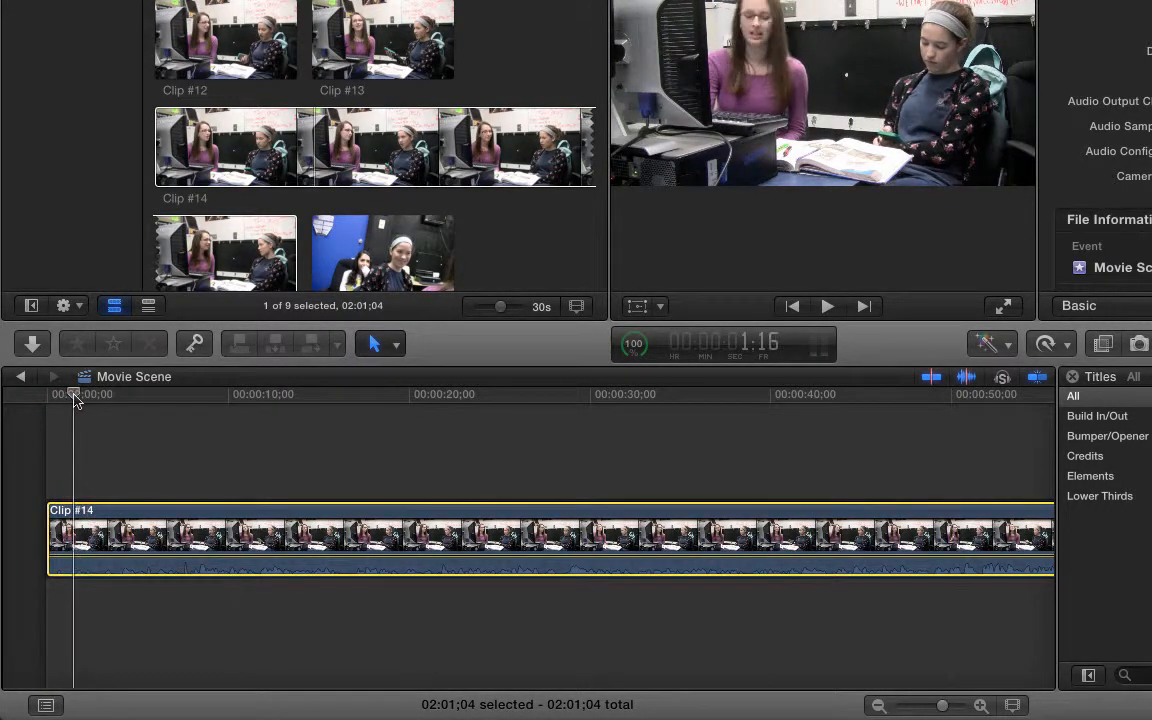
{"action": "left_click_drag", "start_coordinate": [52, 531], "coordinate": [70, 533]}
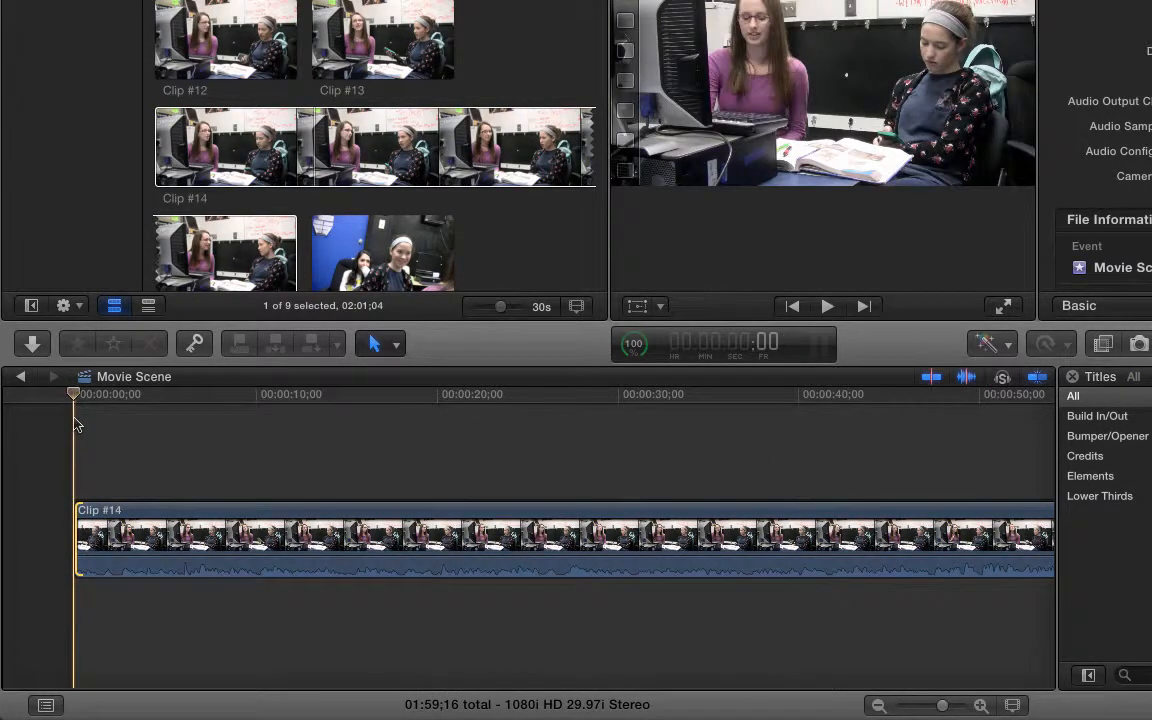
- Play the trimmed opening of Clip #14 and park the playhead at 2;15 as the cut point for the next shot
{"action": "key", "text": "space"}
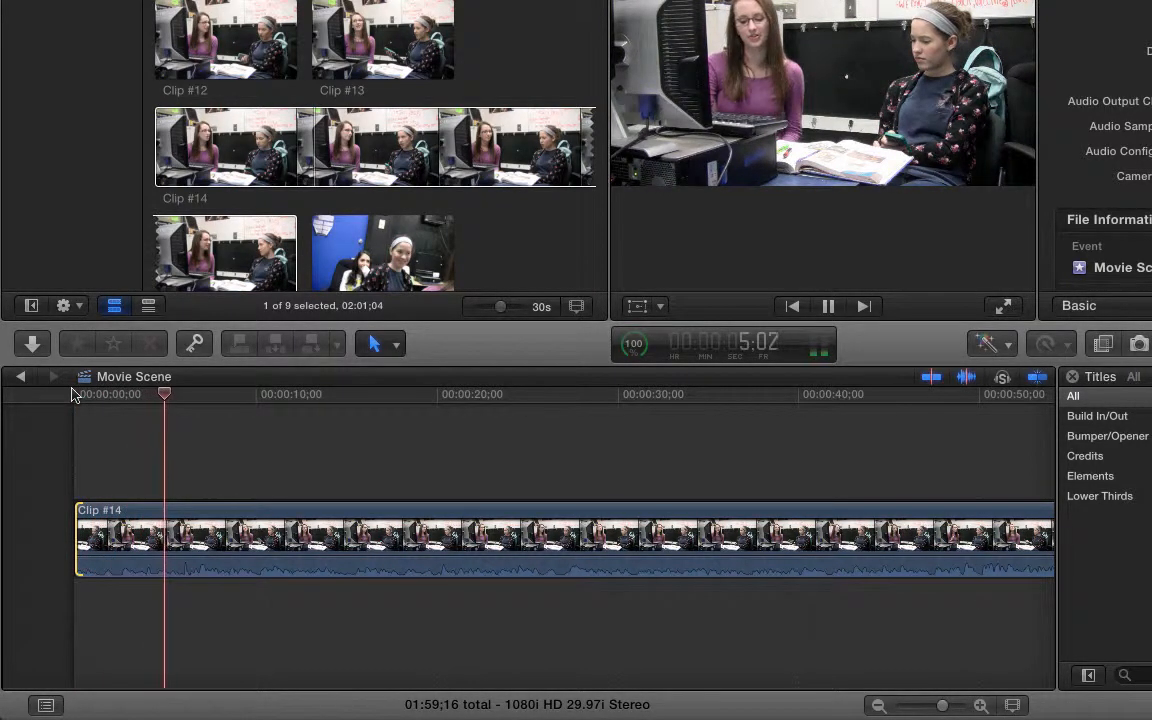
{"action": "key", "text": "space"}
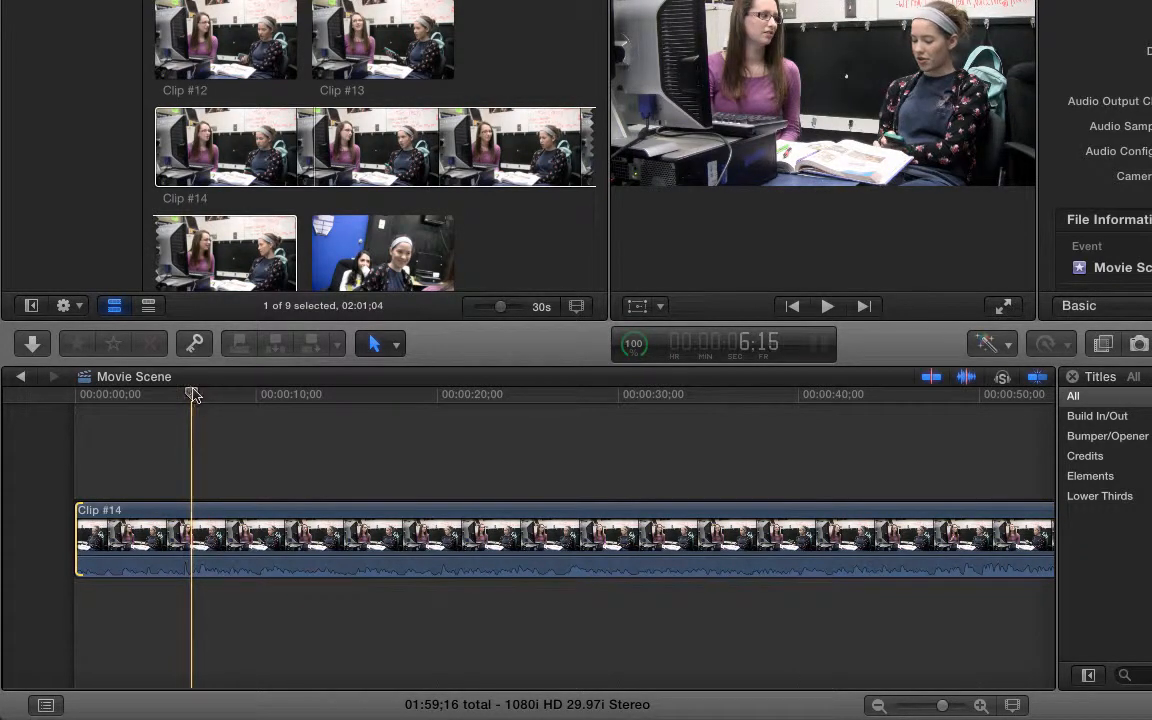
{"action": "left_click_drag", "start_coordinate": [192, 400], "coordinate": [167, 402]}
{"action": "left_click", "coordinate": [123, 410]}
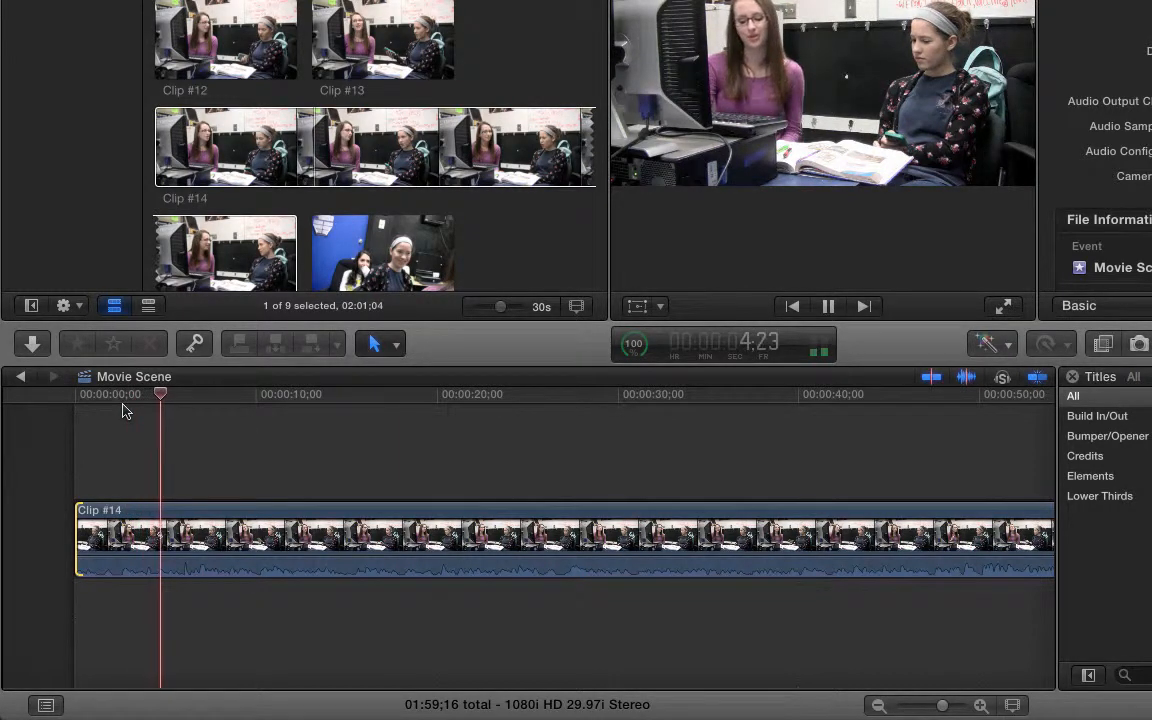
{"action": "left_click_drag", "start_coordinate": [123, 406], "coordinate": [90, 397]}
{"action": "key", "text": "space"}
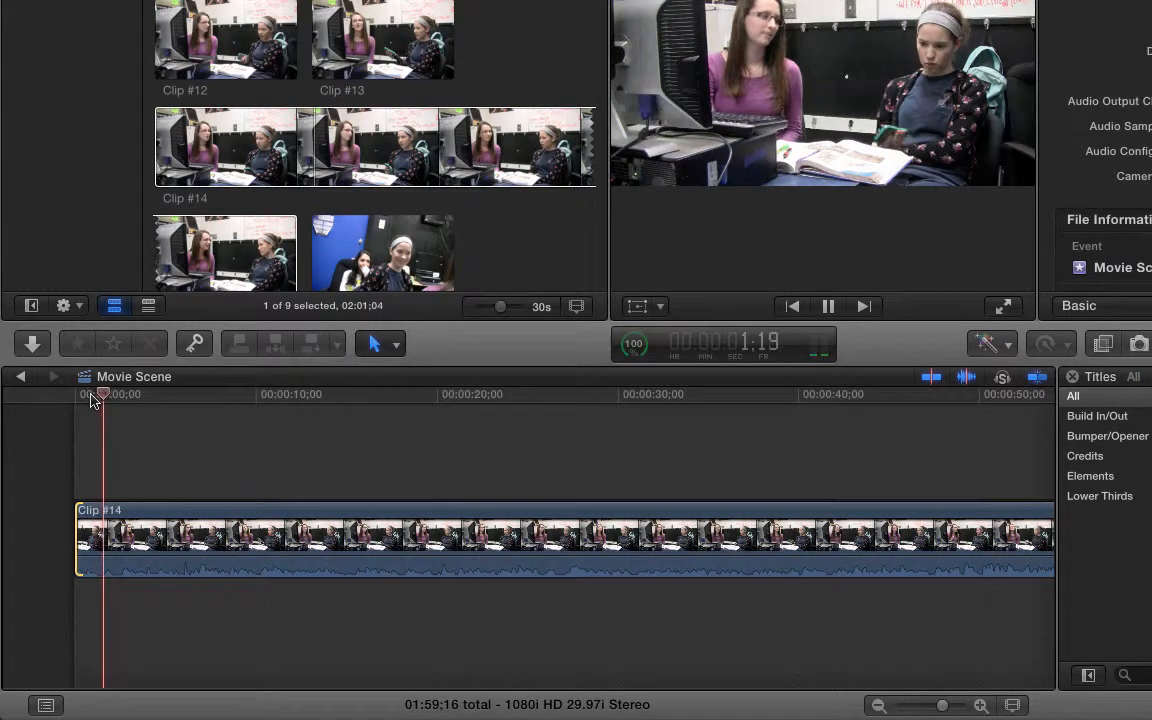
{"action": "key", "text": "space"}
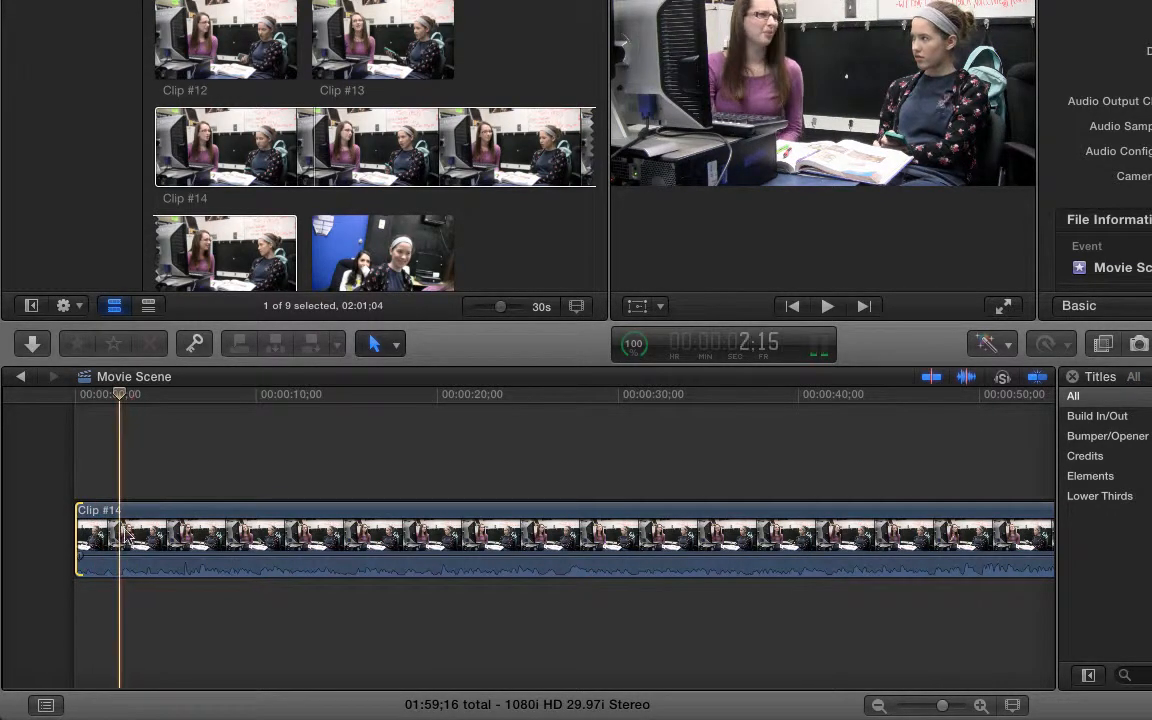
- Mark a range in Clip #16 in the browser, from 9;05 to 14;07
{"action": "scroll", "coordinate": [350, 227], "scroll_direction": "up", "scroll_amount": 1}
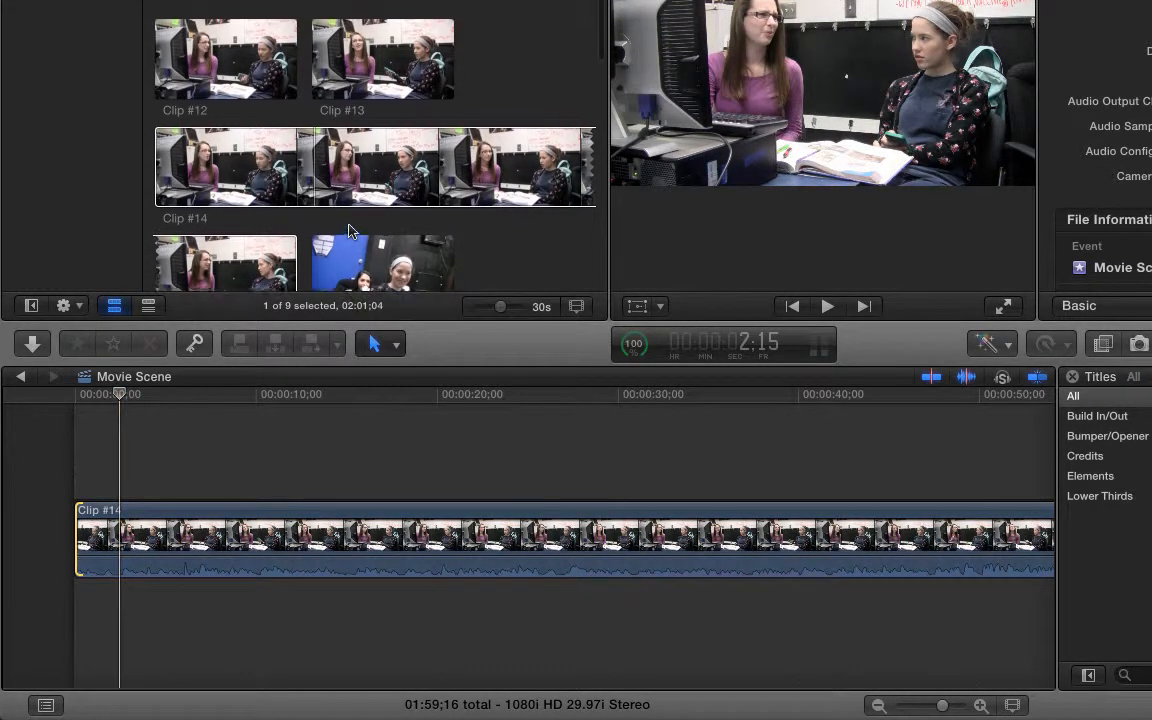
{"action": "scroll", "coordinate": [349, 234], "scroll_direction": "down", "scroll_amount": 3}
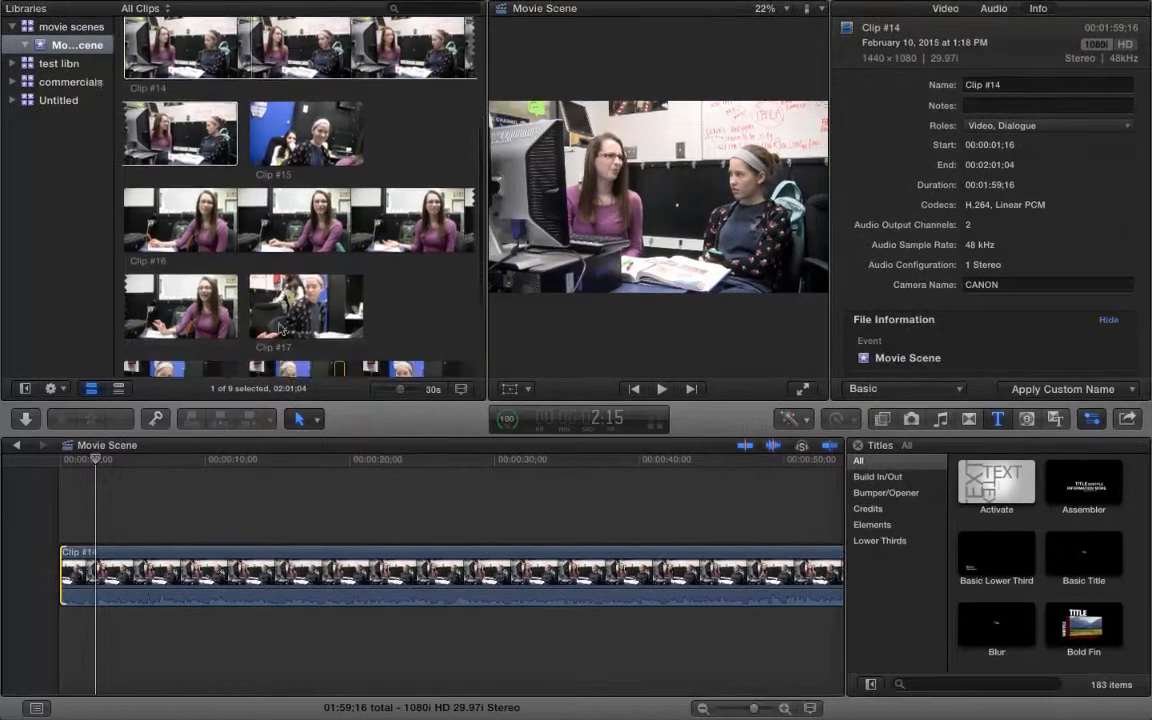
{"action": "scroll", "coordinate": [245, 240], "scroll_direction": "down", "scroll_amount": 2}
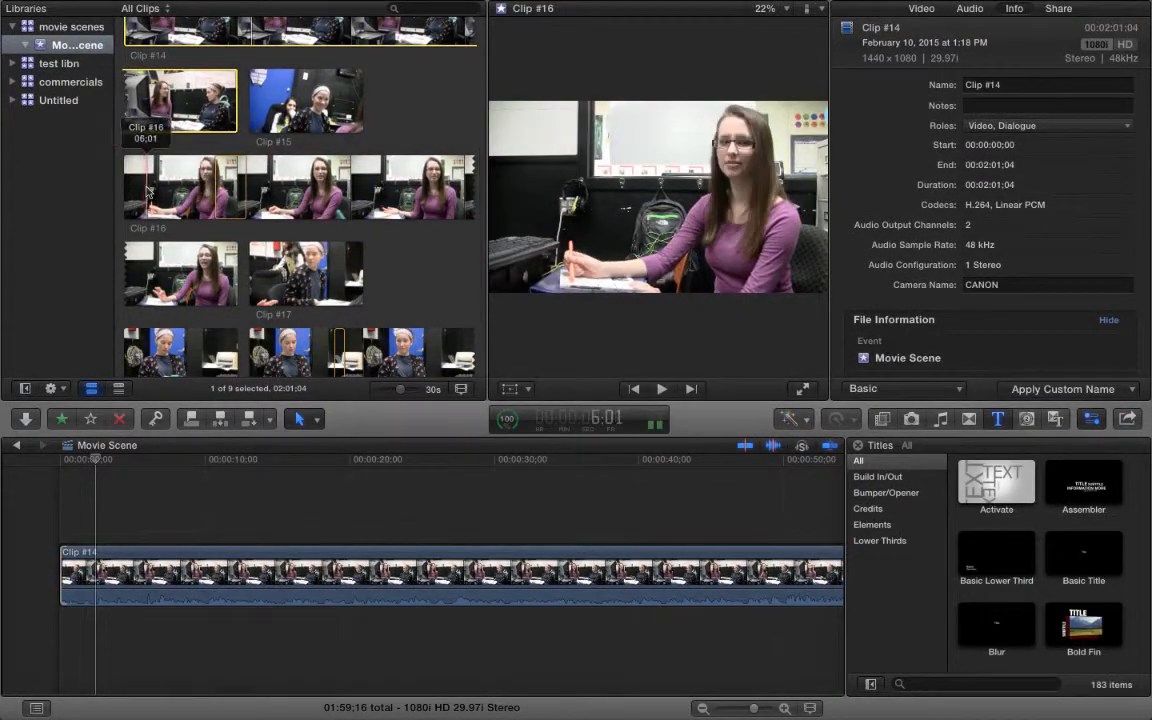
{"action": "key", "text": "space"}
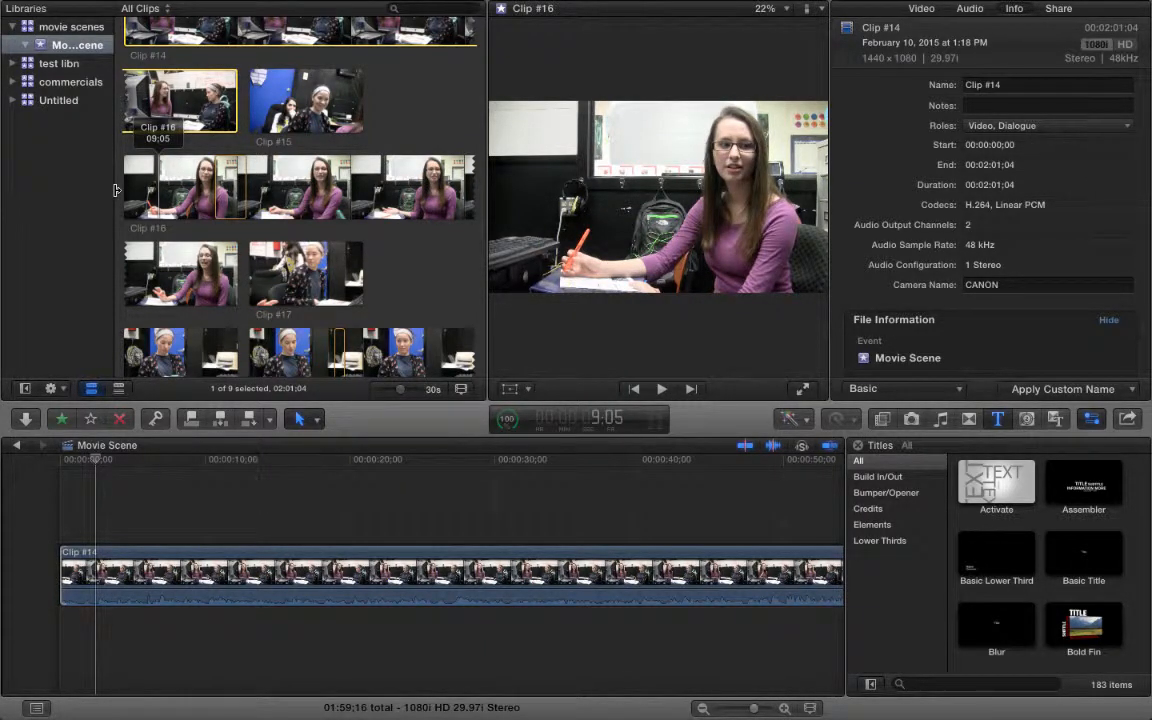
{"action": "key", "text": "i"}
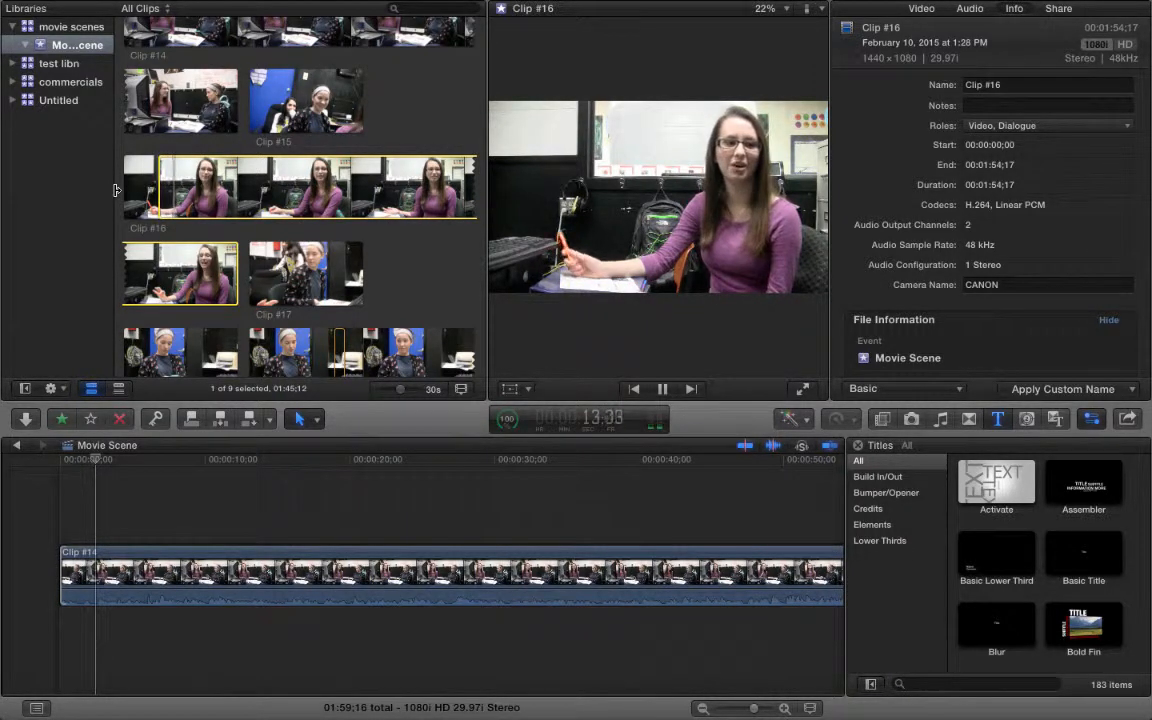
{"action": "key", "text": "space"}
{"action": "key", "text": "o"}
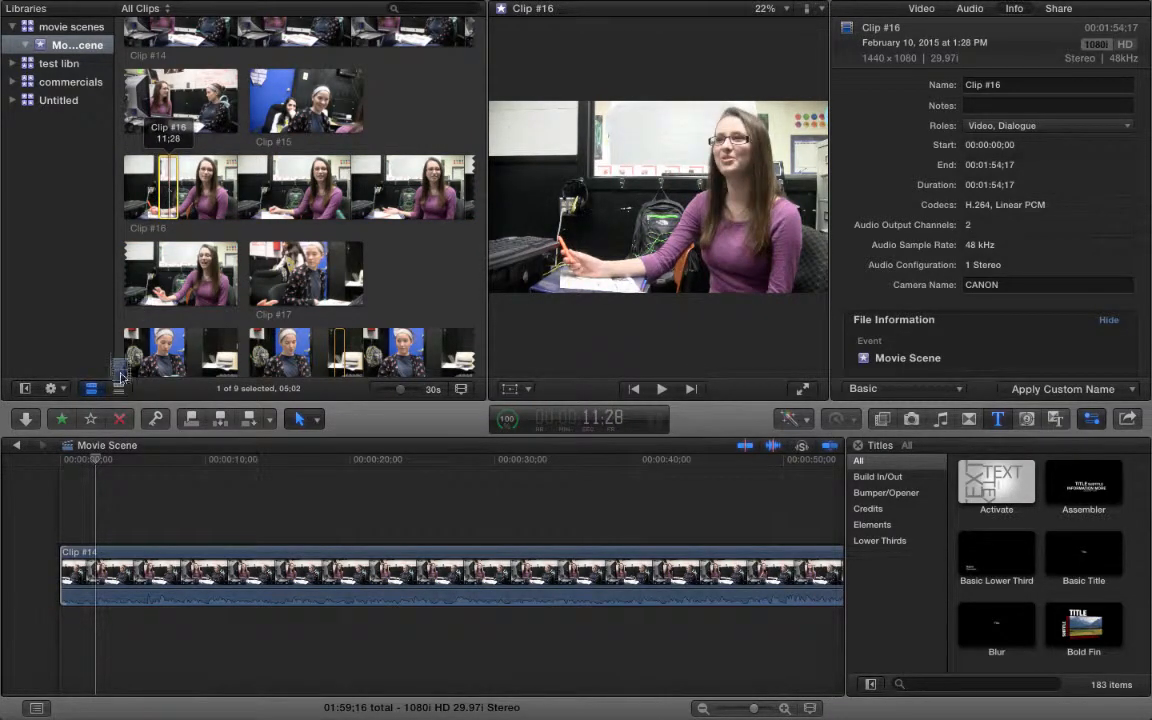
- Connect the marked Clip #16 range above Clip #14 at the 2;15 playhead and raise its audio level by 12 dB
{"action": "key", "text": "q"}
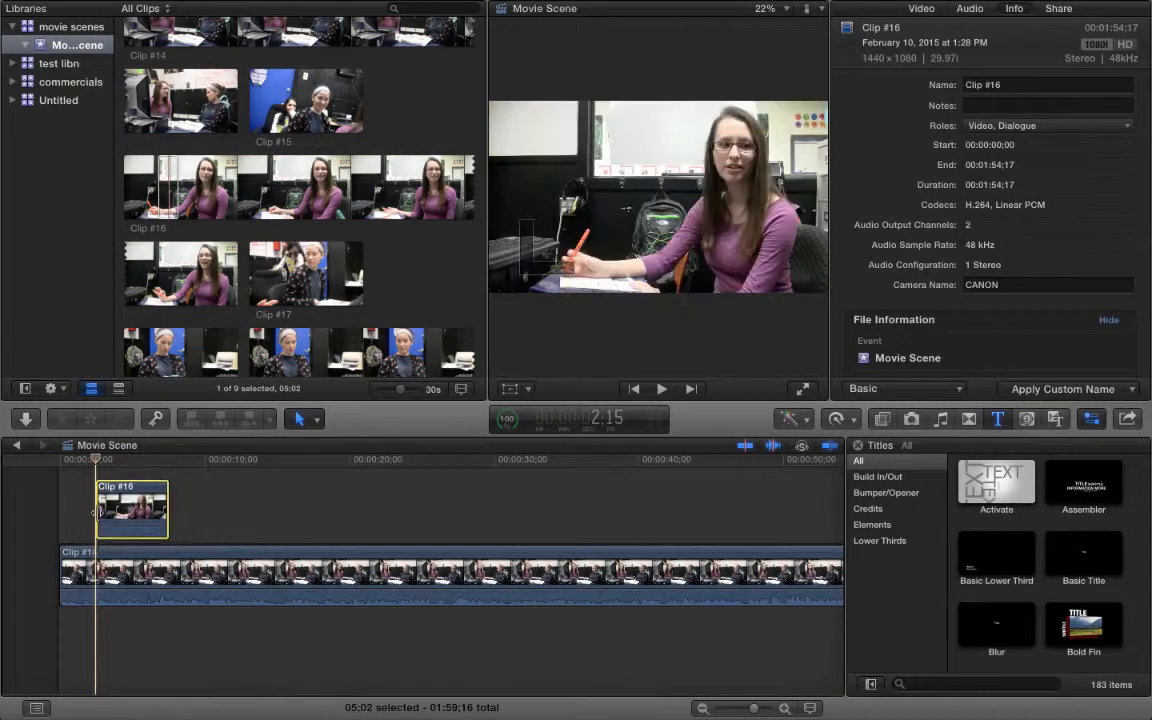
{"action": "left_click", "coordinate": [118, 527]}
{"action": "left_click_drag", "start_coordinate": [118, 527], "coordinate": [118, 497]}
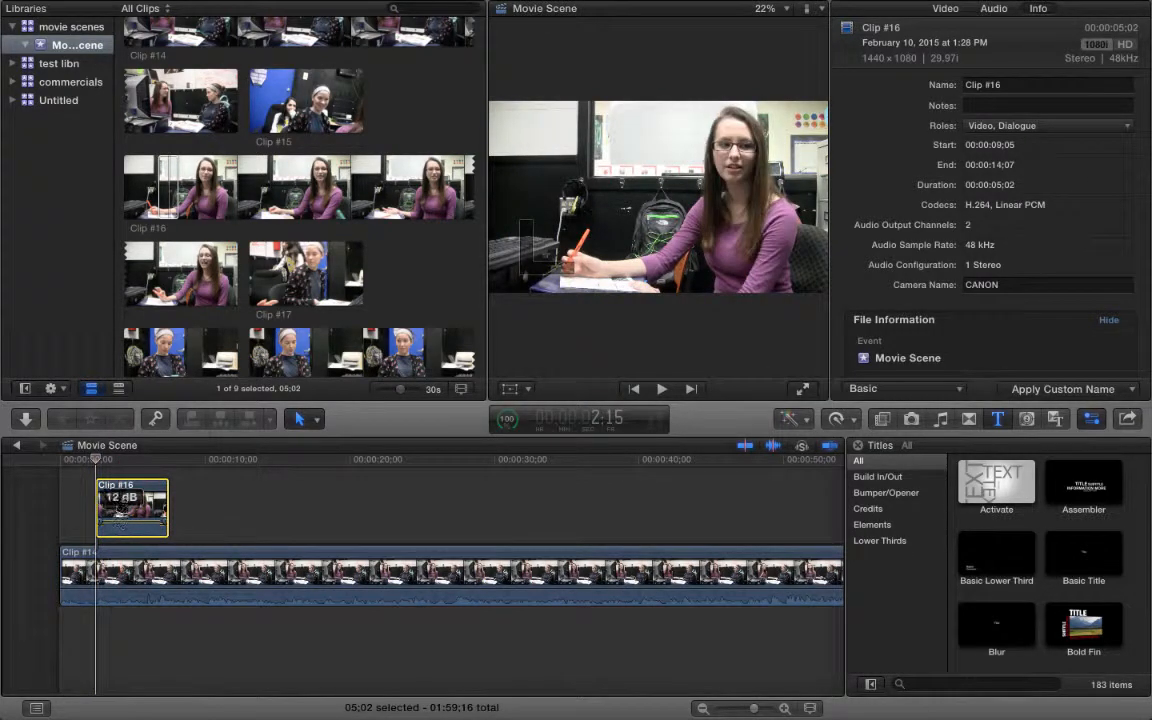
- Move the connected Clip #16 earlier to start at about 1;23, and trim its start to 2;15 on the timeline
{"action": "left_click", "coordinate": [67, 460]}
{"action": "key", "text": "space"}
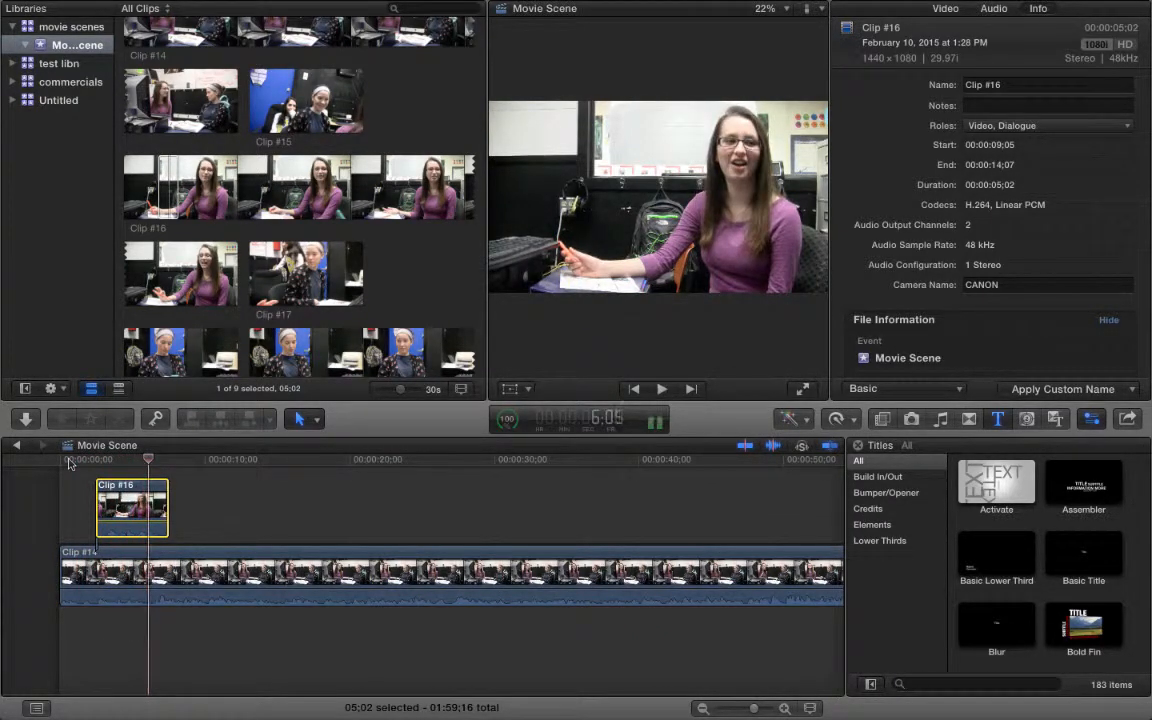
{"action": "key", "text": "space"}
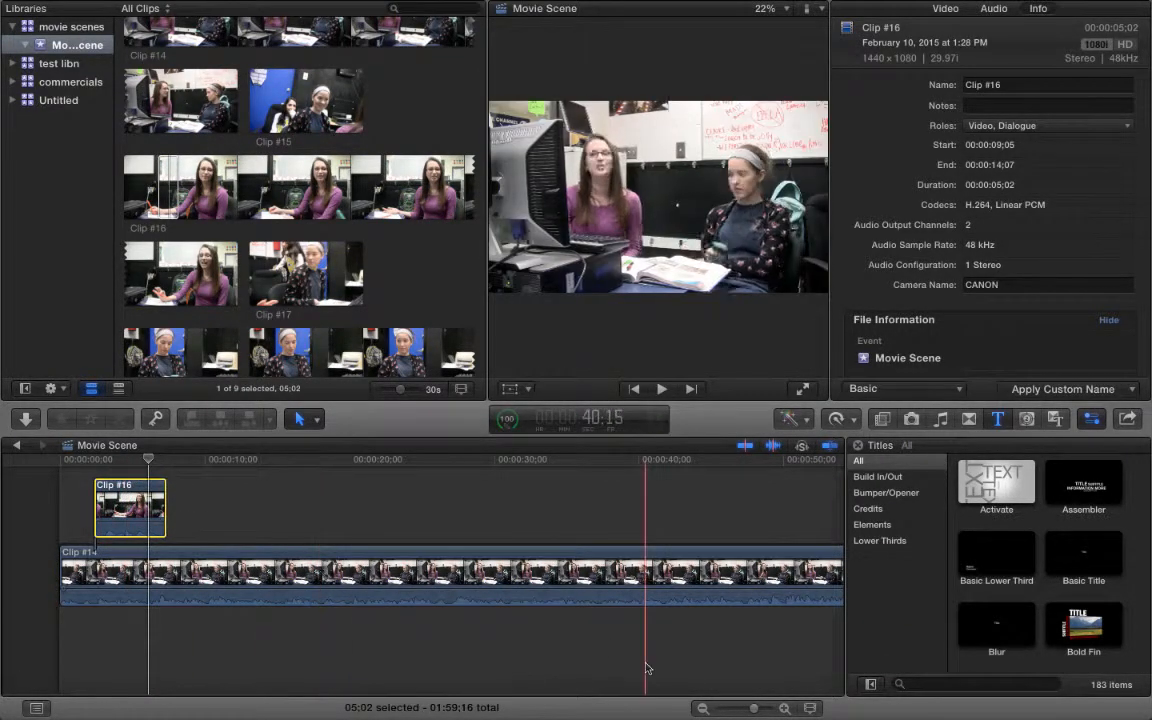
{"action": "left_click_drag", "start_coordinate": [753, 710], "coordinate": [761, 712]}
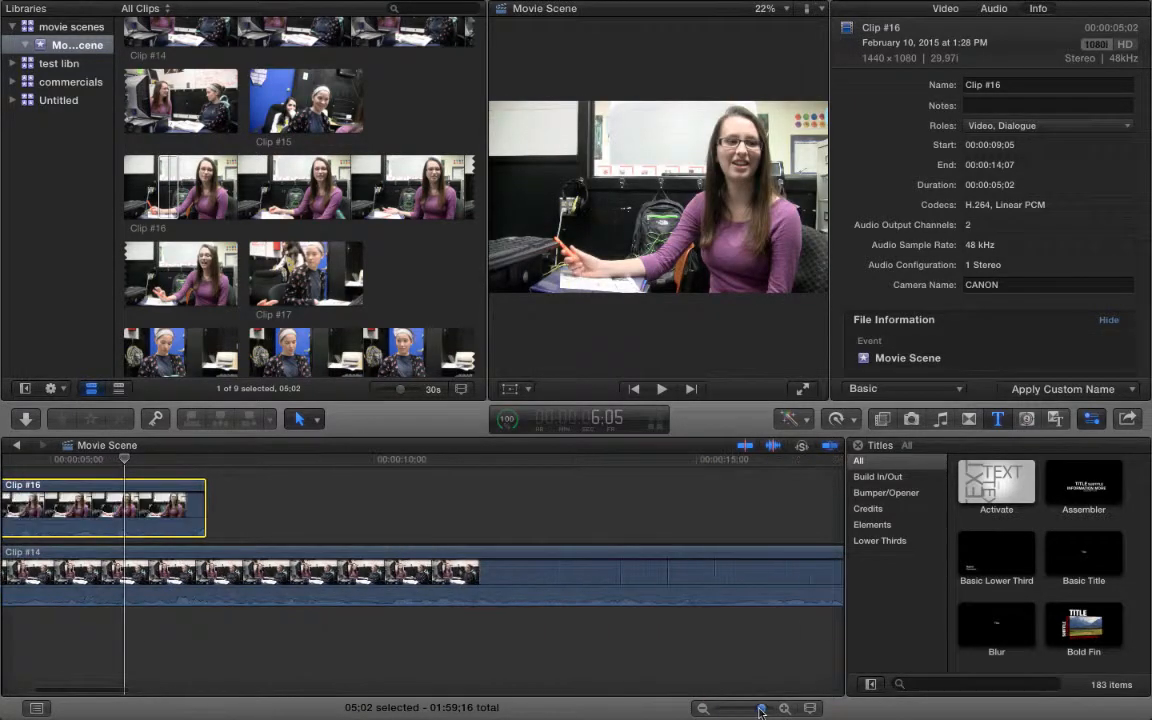
{"action": "scroll", "coordinate": [349, 669], "scroll_direction": "left", "scroll_amount": 10}
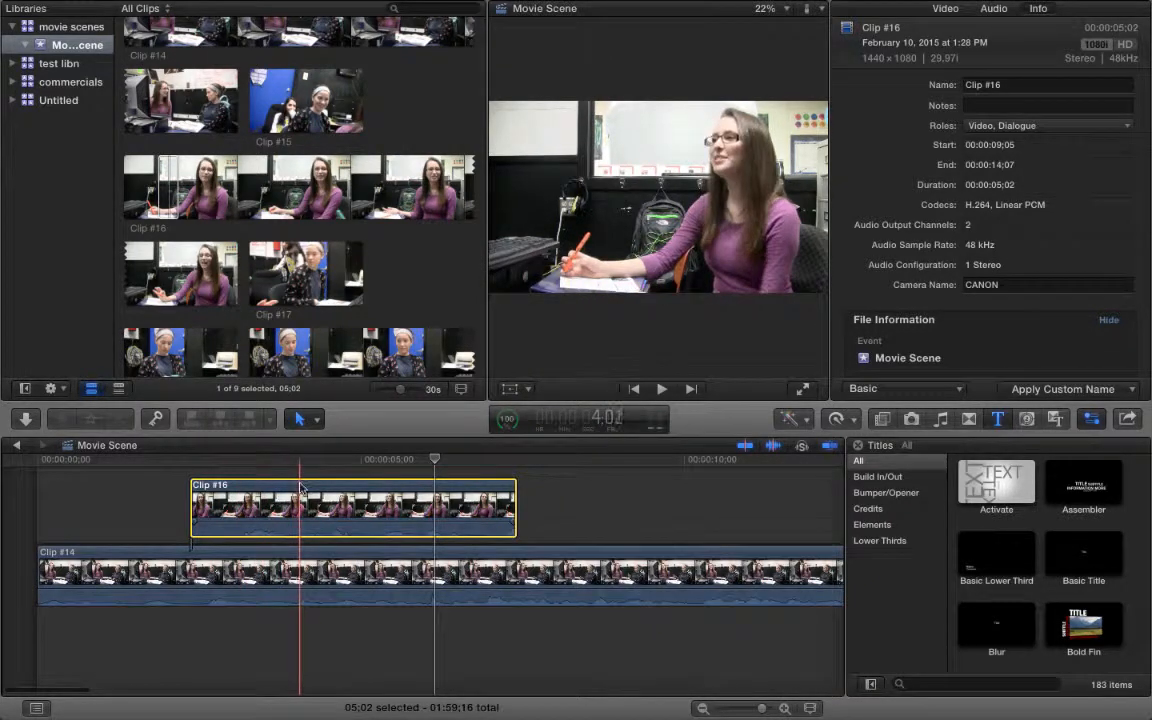
{"action": "left_click_drag", "start_coordinate": [300, 487], "coordinate": [244, 490]}
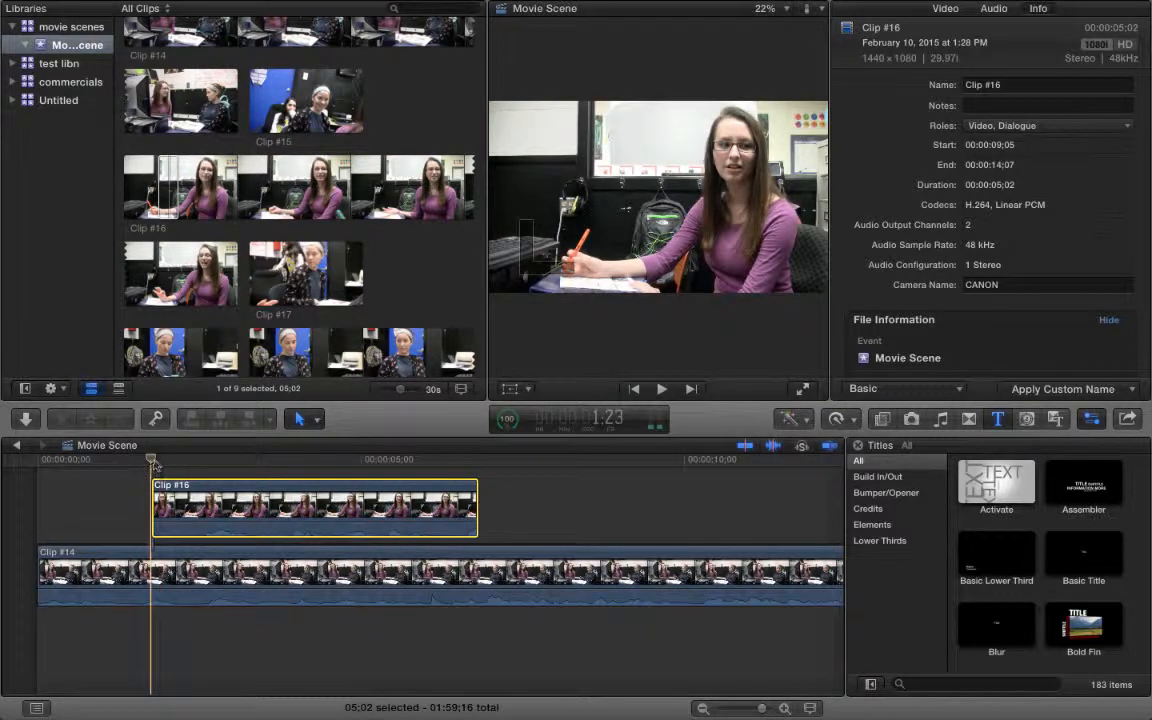
{"action": "left_click", "coordinate": [196, 461]}
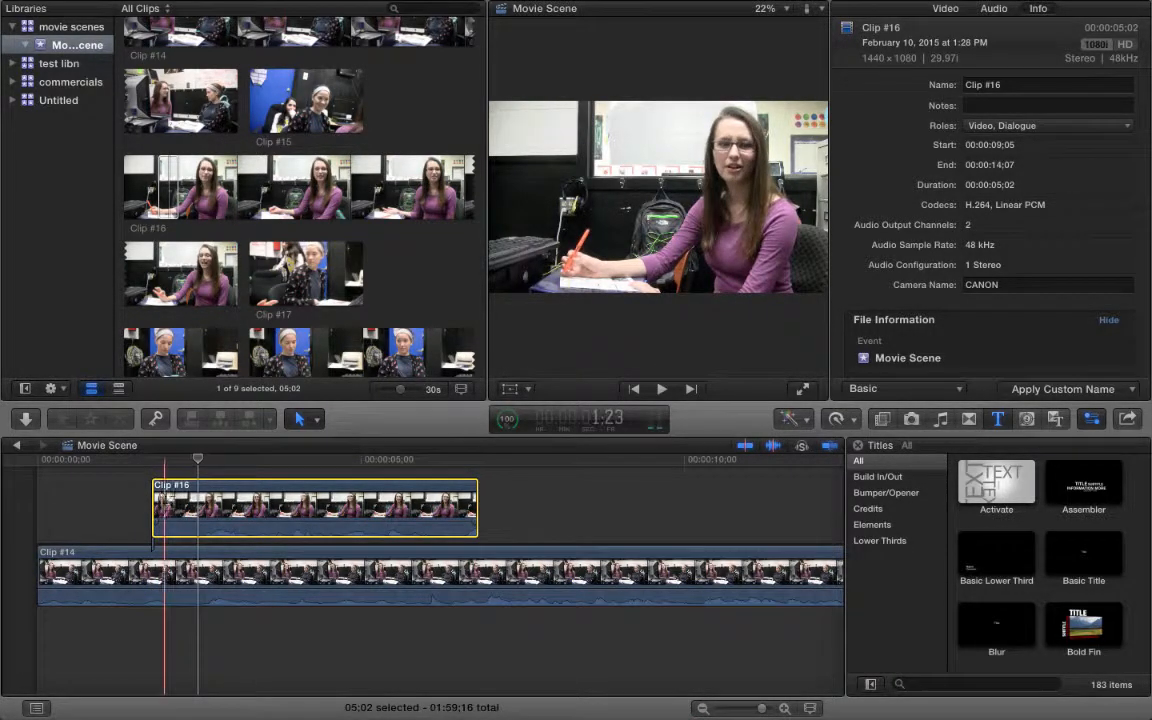
{"action": "left_click_drag", "start_coordinate": [154, 500], "coordinate": [197, 507]}
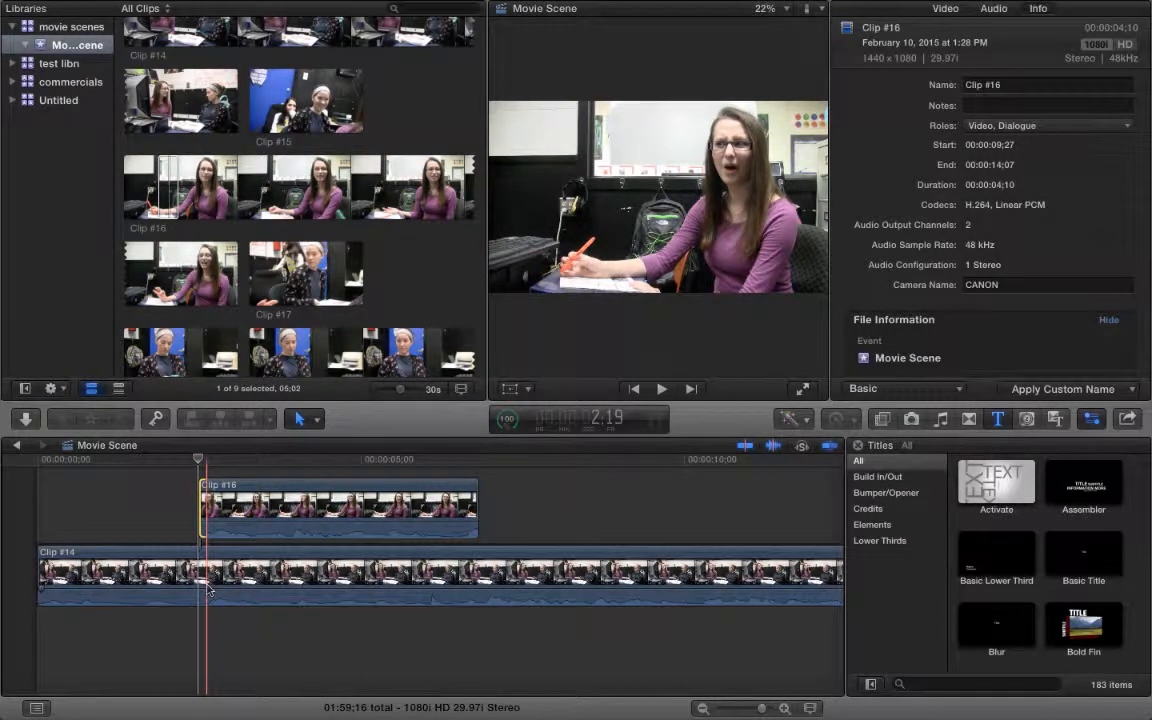
- Use the Blade tool to cut Clip #14 at 2;15 and 6;25, matching the start and end of Clip #16 above
{"action": "left_click", "coordinate": [301, 419]}
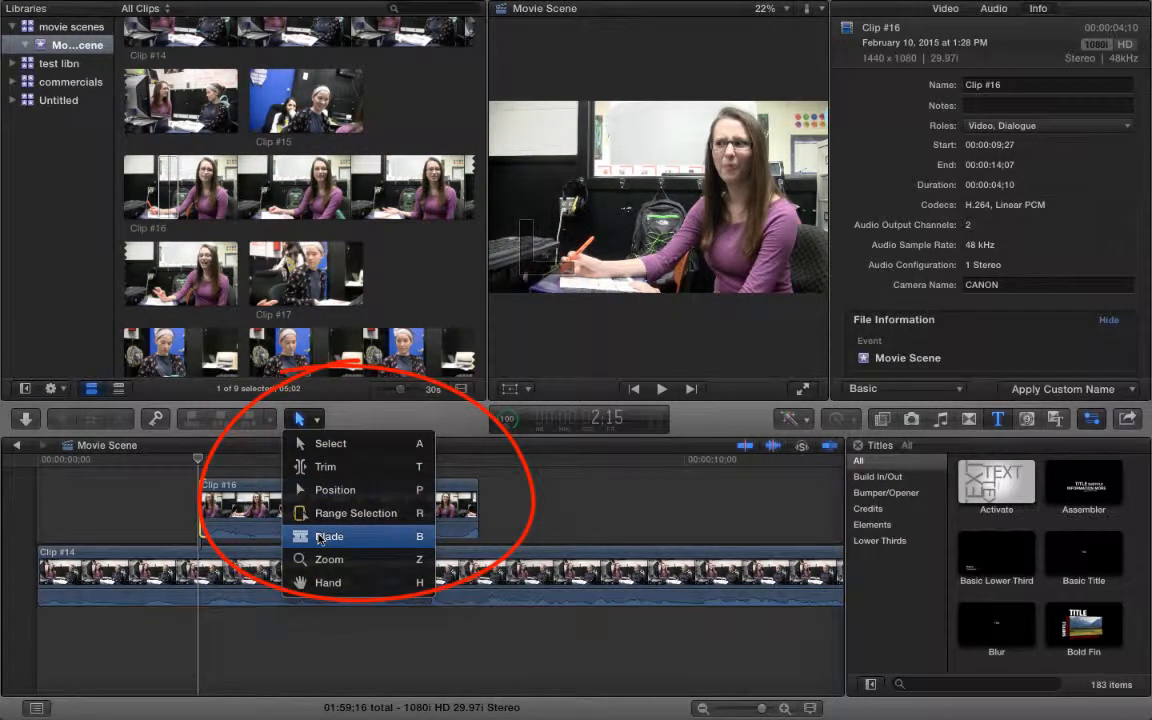
{"action": "left_click", "coordinate": [321, 537]}
{"action": "left_click", "coordinate": [202, 586]}
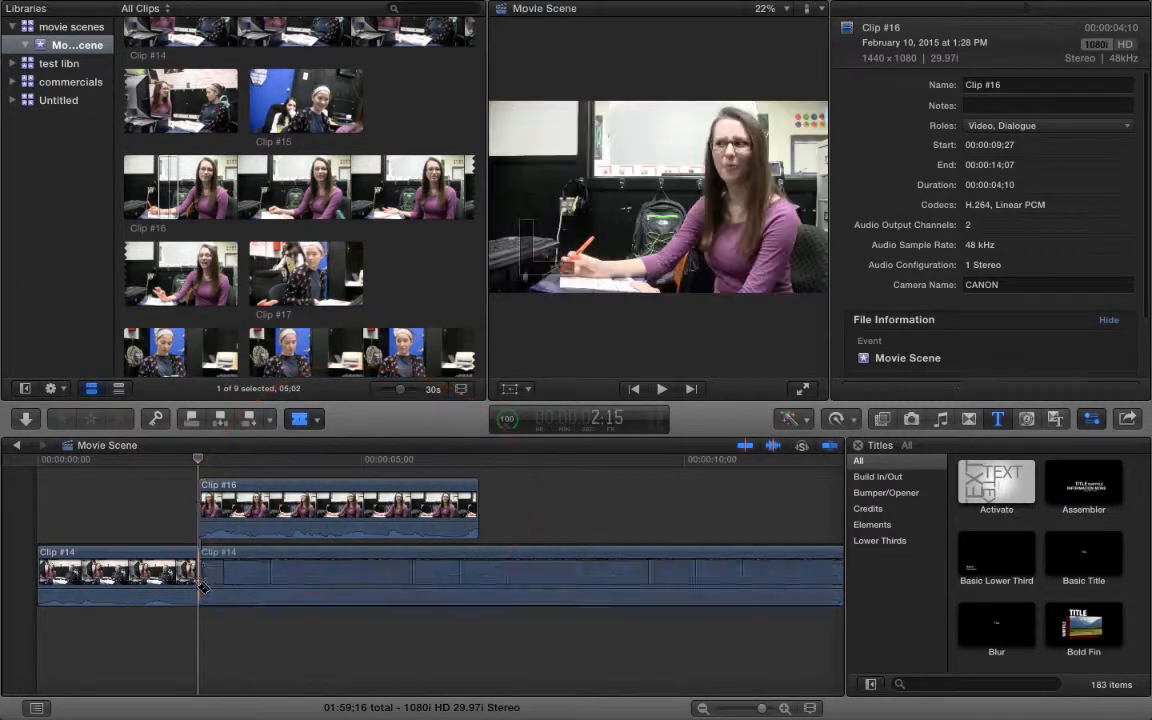
{"action": "left_click", "coordinate": [473, 478]}
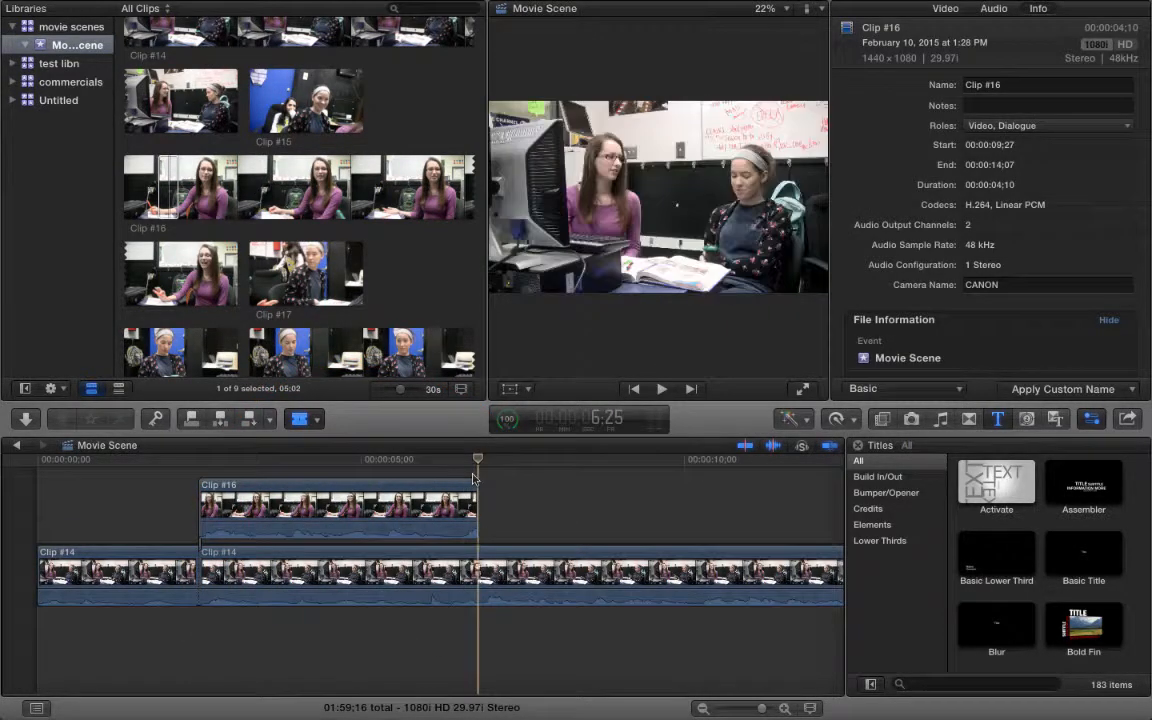
{"action": "left_click", "coordinate": [484, 562]}
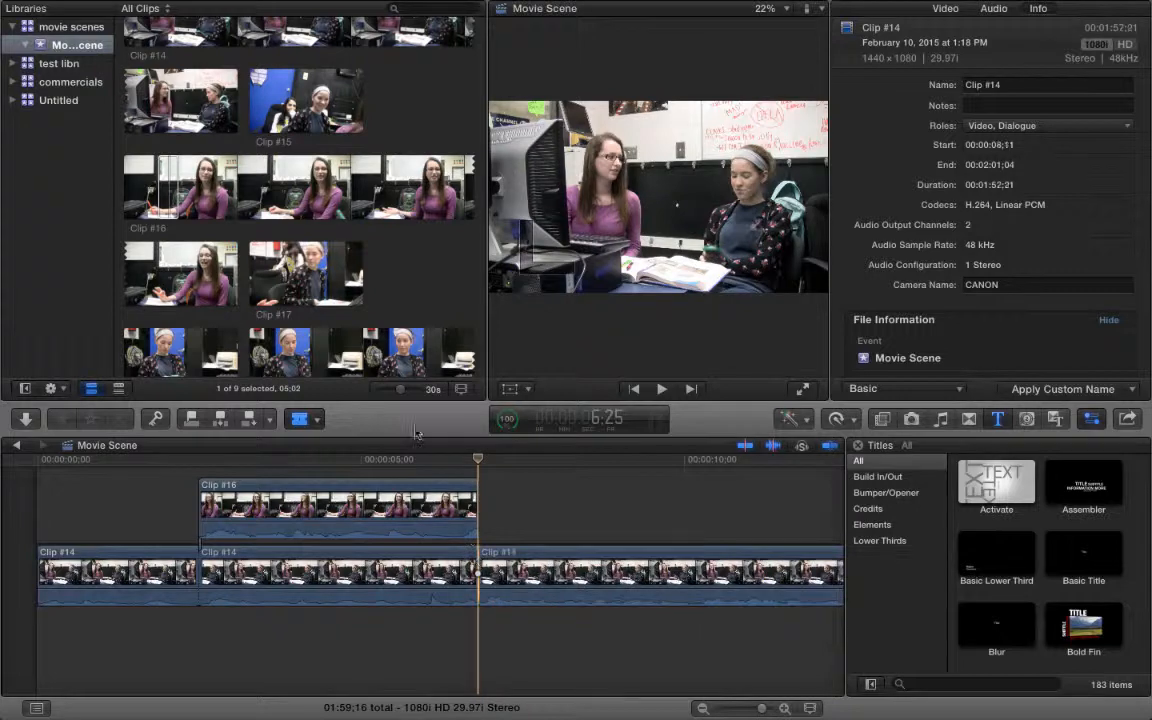
- Switch to the Select tool, disable the Clip #14 segment beneath Clip #16, and play through the edit
{"action": "left_click", "coordinate": [303, 420]}
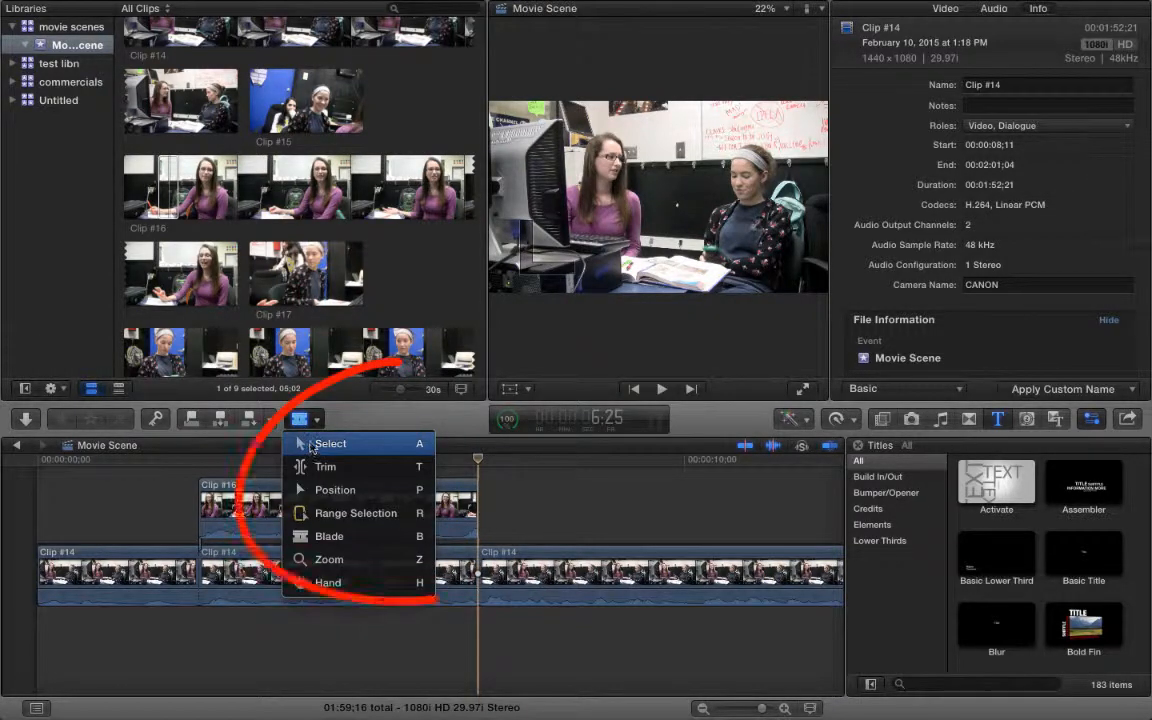
{"action": "left_click", "coordinate": [312, 444]}
{"action": "left_click", "coordinate": [278, 561]}
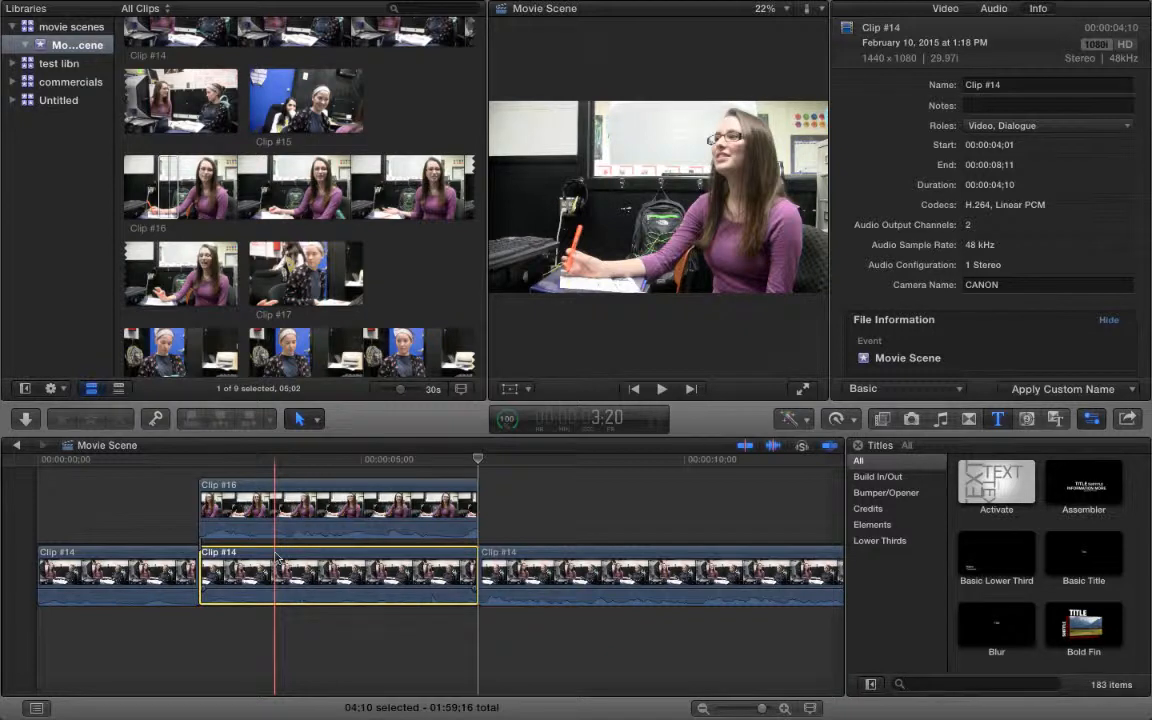
{"action": "left_click", "coordinate": [278, 557], "text": "ctrl"}
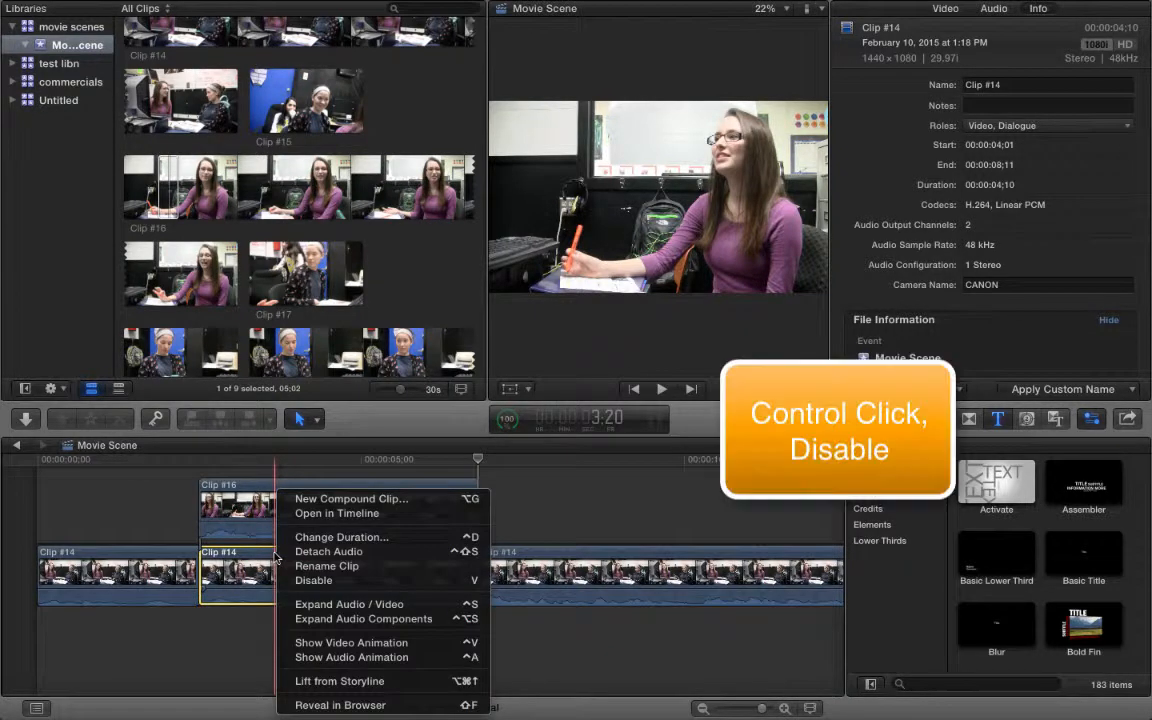
{"action": "left_click", "coordinate": [338, 581]}
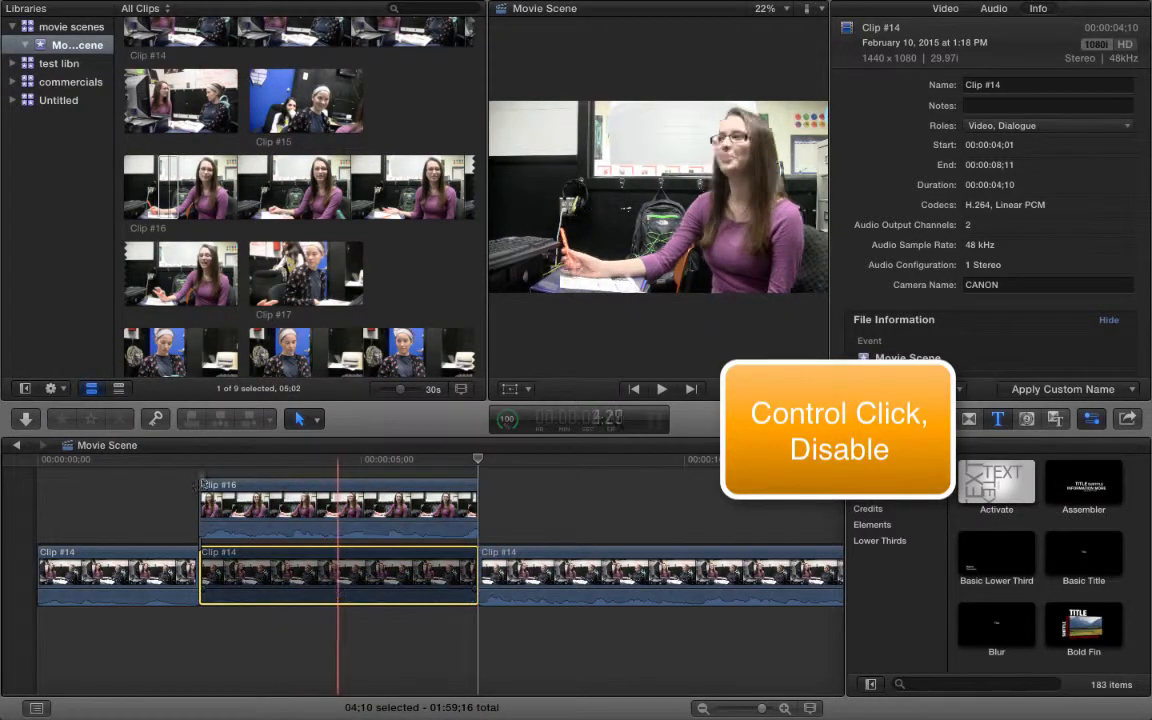
{"action": "left_click", "coordinate": [146, 460]}
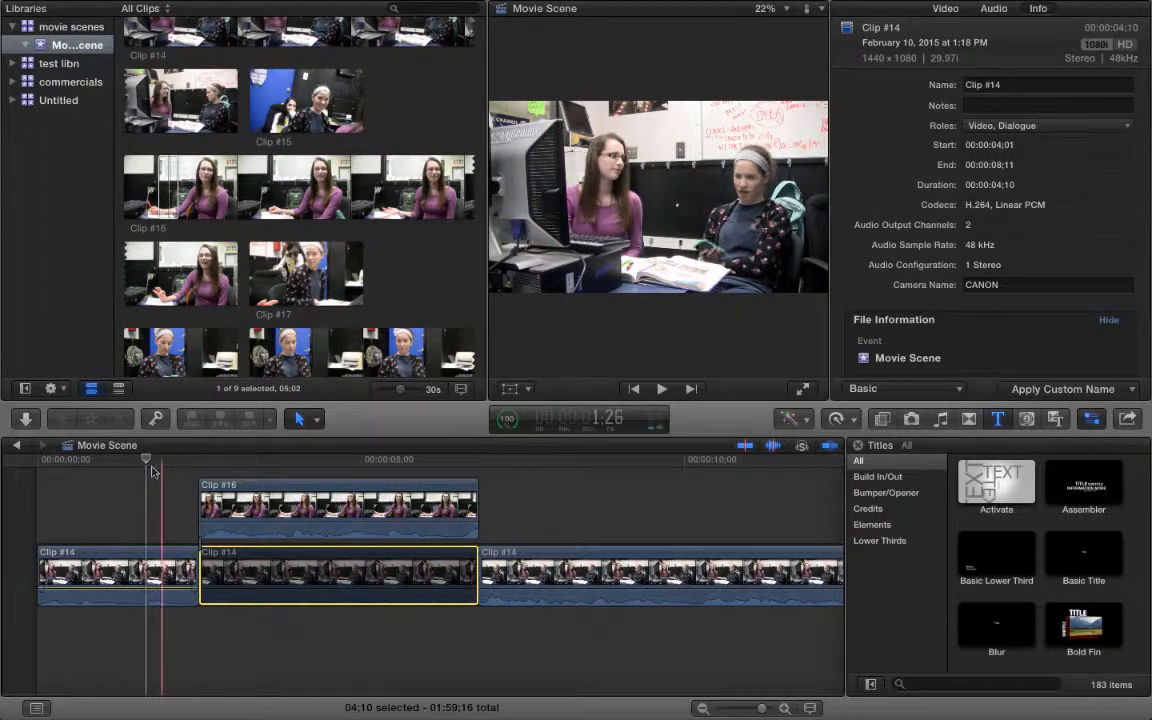
{"action": "key", "text": "space"}
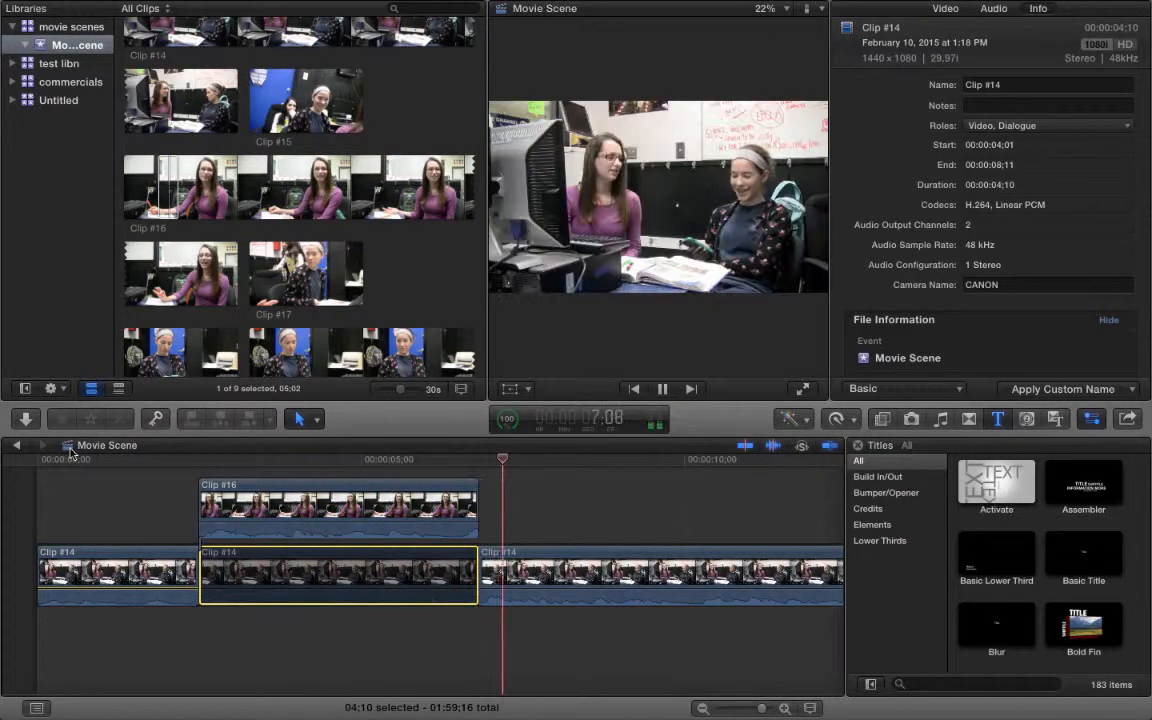
{"action": "key", "text": "space"}
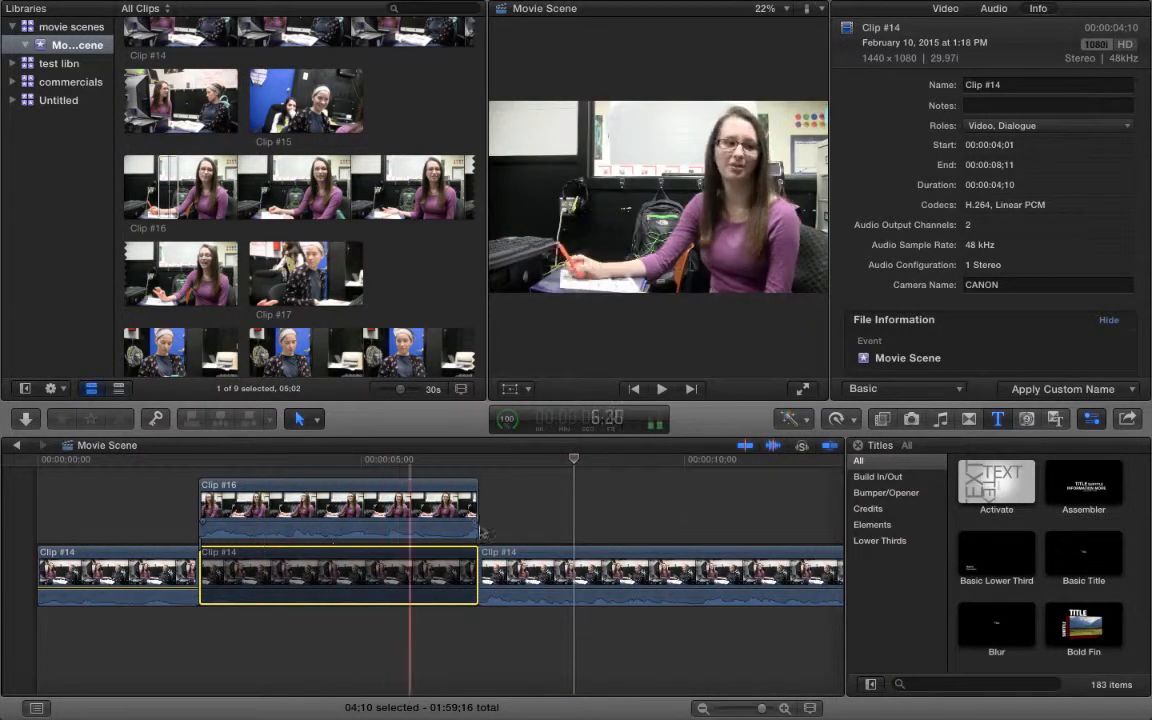
- Trim Clip #16 to end at 6;11, and cut the disabled Clip #14 there, enabling the short piece after the cut
{"action": "left_click", "coordinate": [450, 462]}
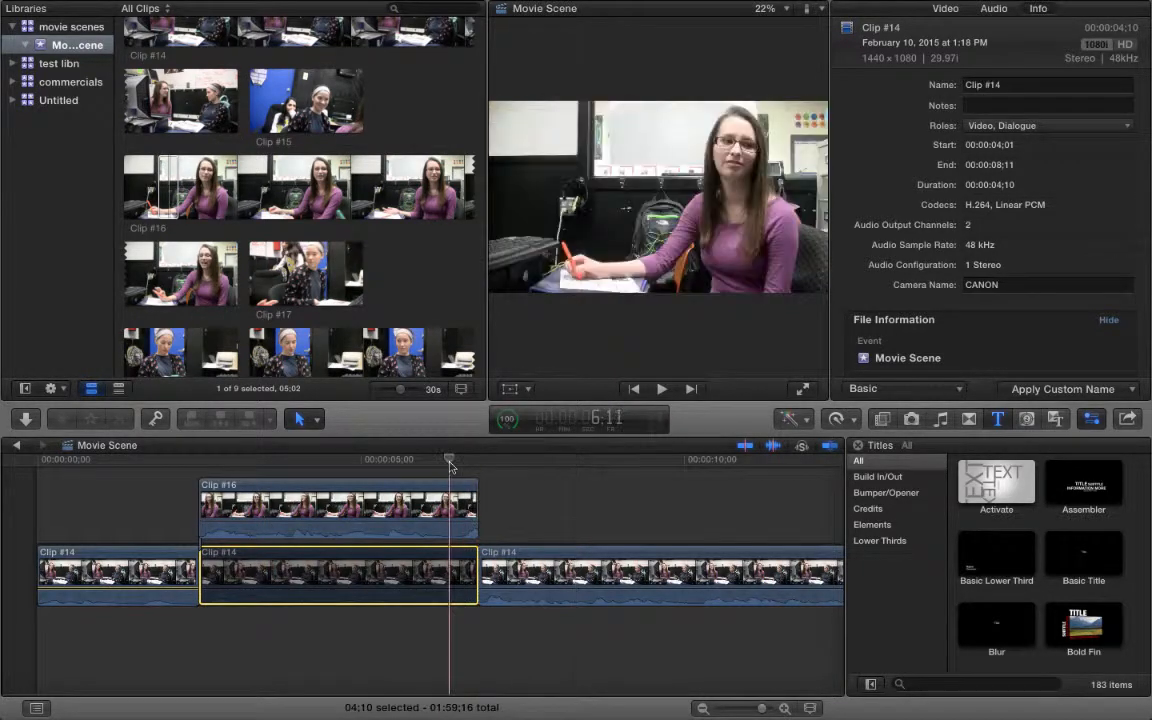
{"action": "key", "text": "space"}
{"action": "key", "text": "space"}
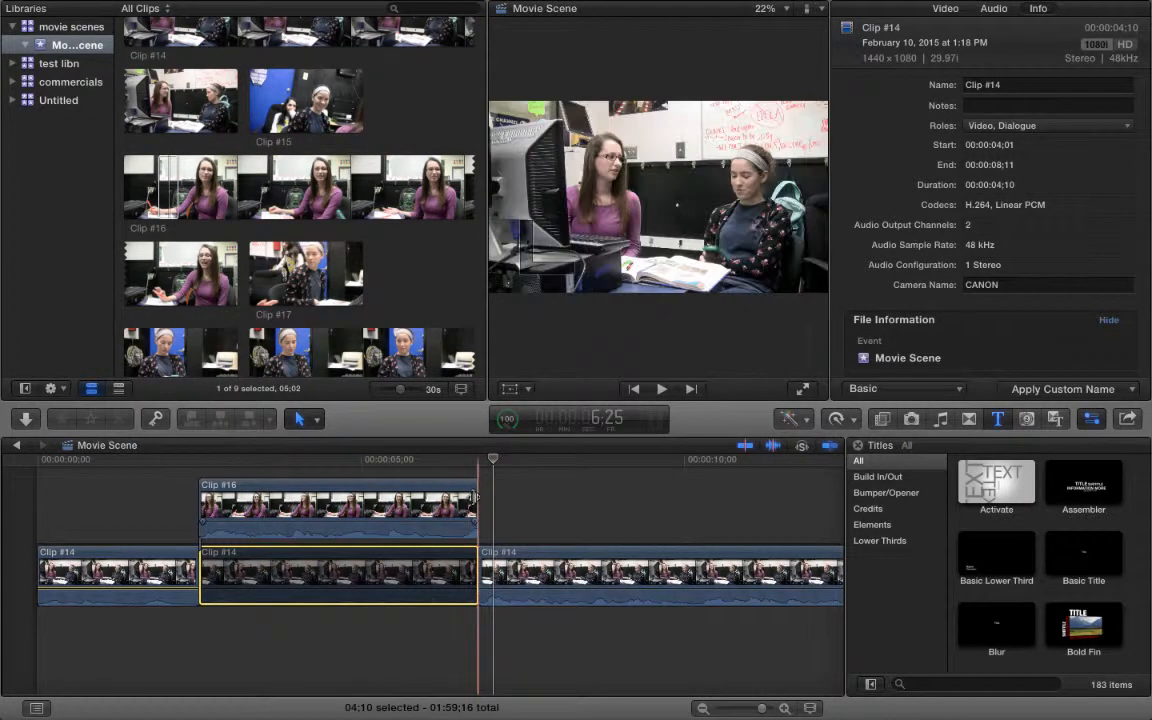
{"action": "left_click", "coordinate": [474, 497]}
{"action": "left_click_drag", "start_coordinate": [474, 497], "coordinate": [449, 497]}
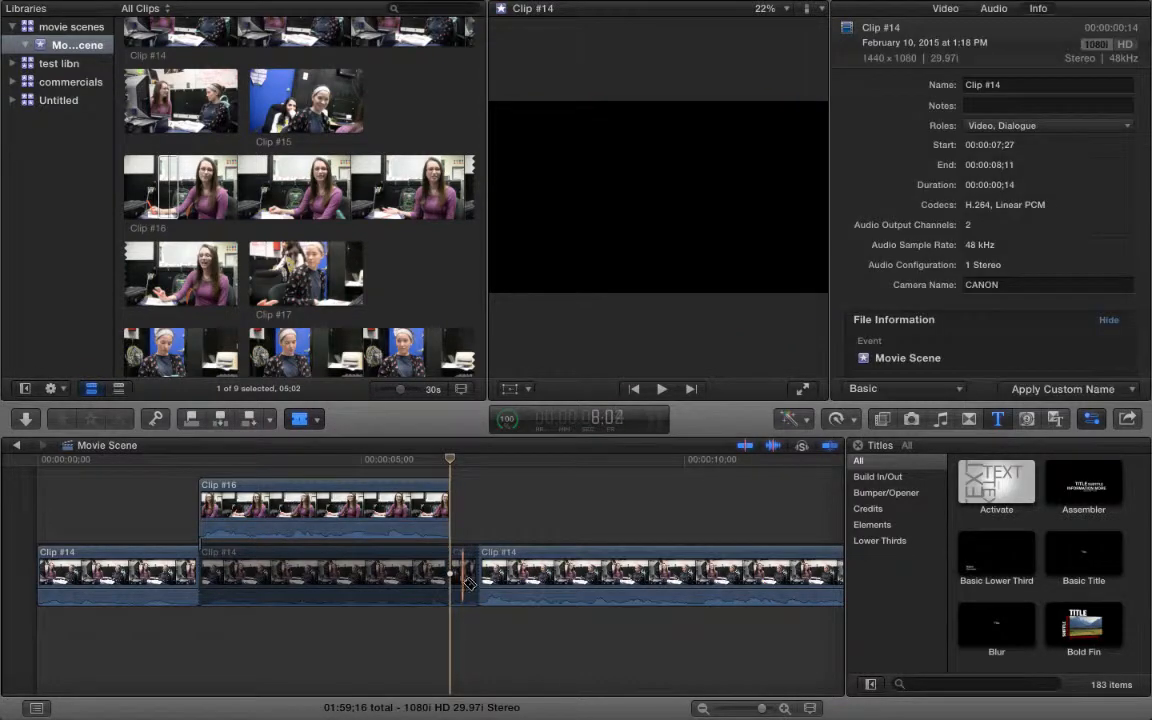
{"action": "right_click", "coordinate": [465, 585]}
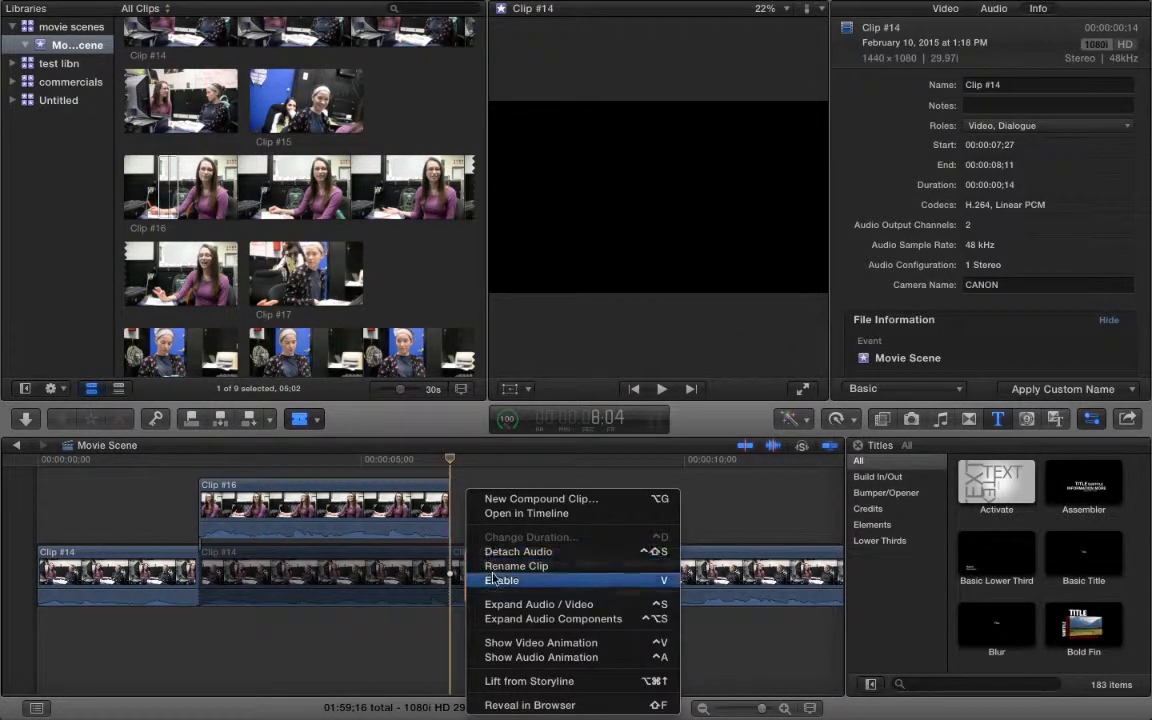
{"action": "left_click", "coordinate": [495, 580]}
{"action": "left_click", "coordinate": [408, 459]}
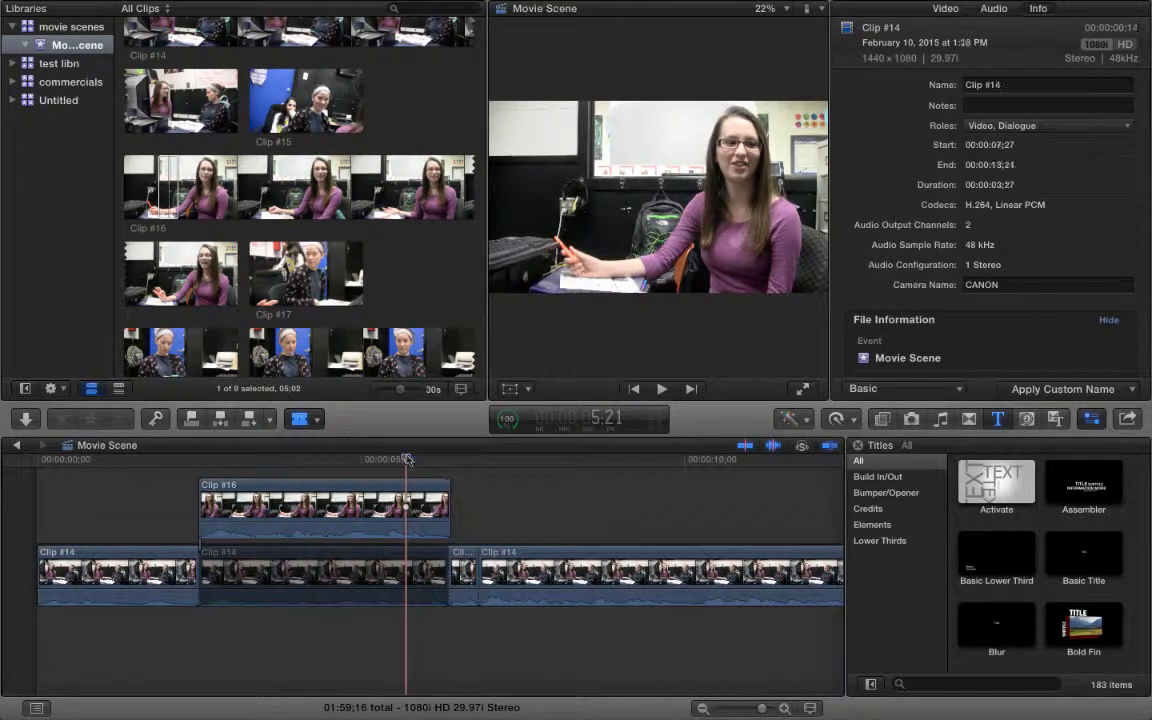
{"action": "key", "text": "space"}
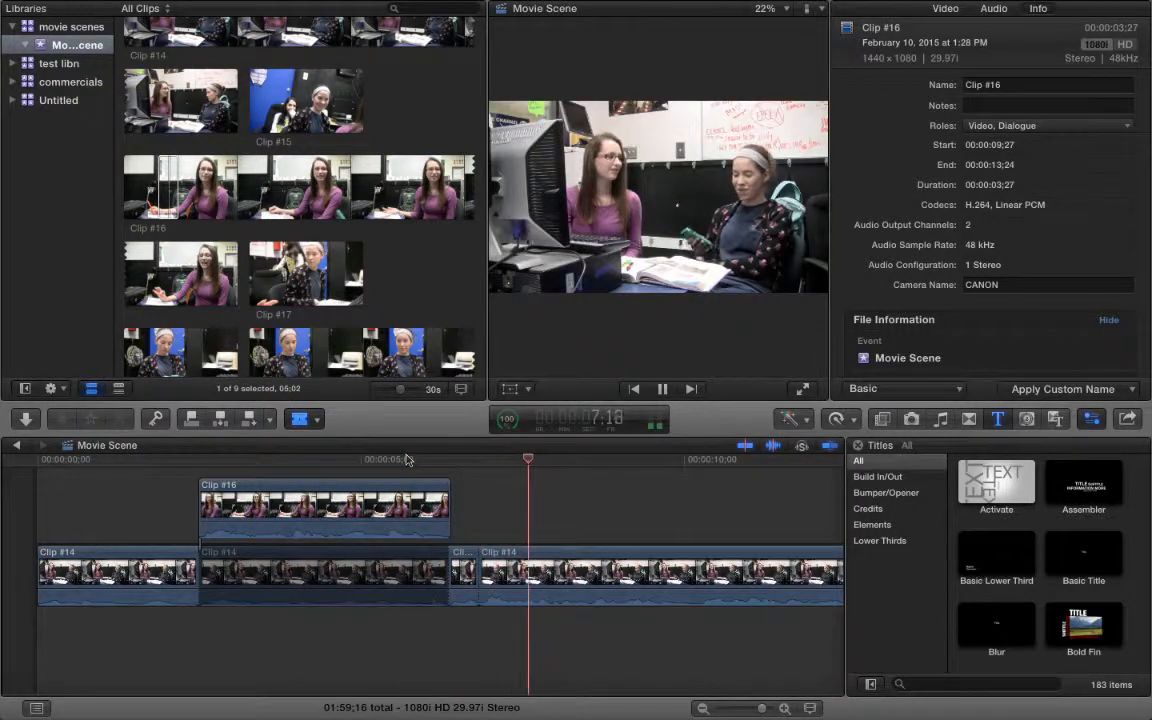
{"action": "key", "text": "space"}
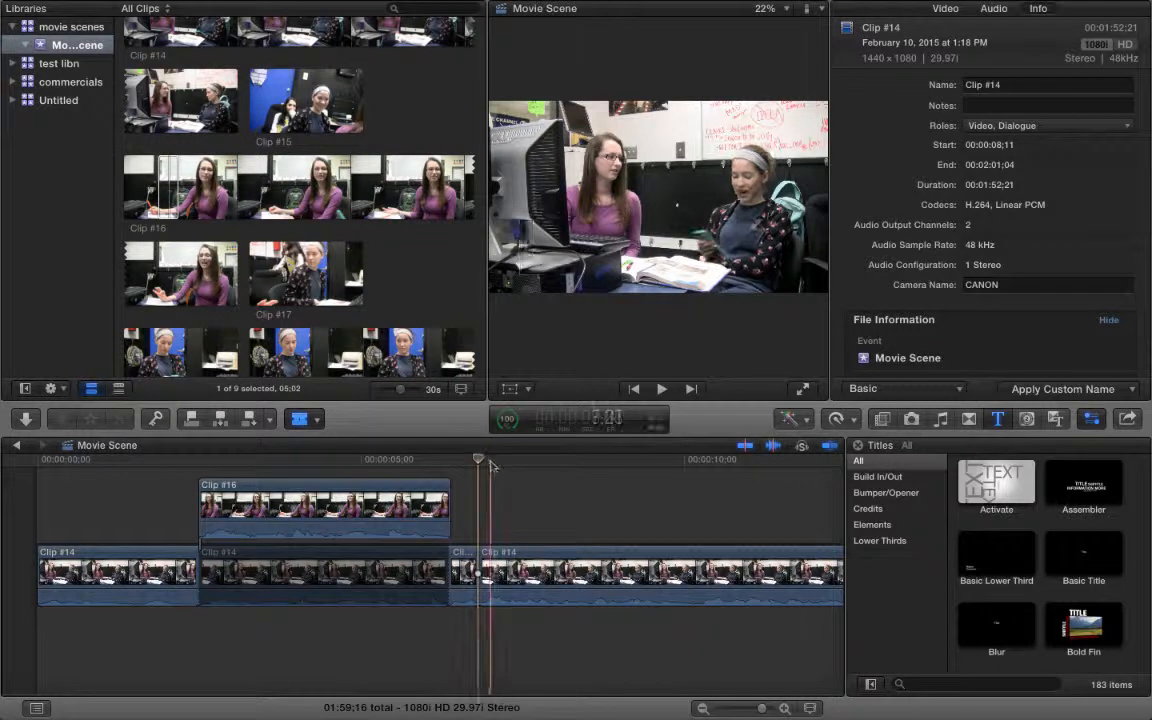
- With the Select tool active, play Clip #14 from about 10;00 and park the timeline playhead at 13;25
{"action": "left_click_drag", "start_coordinate": [491, 465], "coordinate": [745, 470]}
{"action": "scroll", "coordinate": [560, 520], "scroll_direction": "right", "scroll_amount": 5}
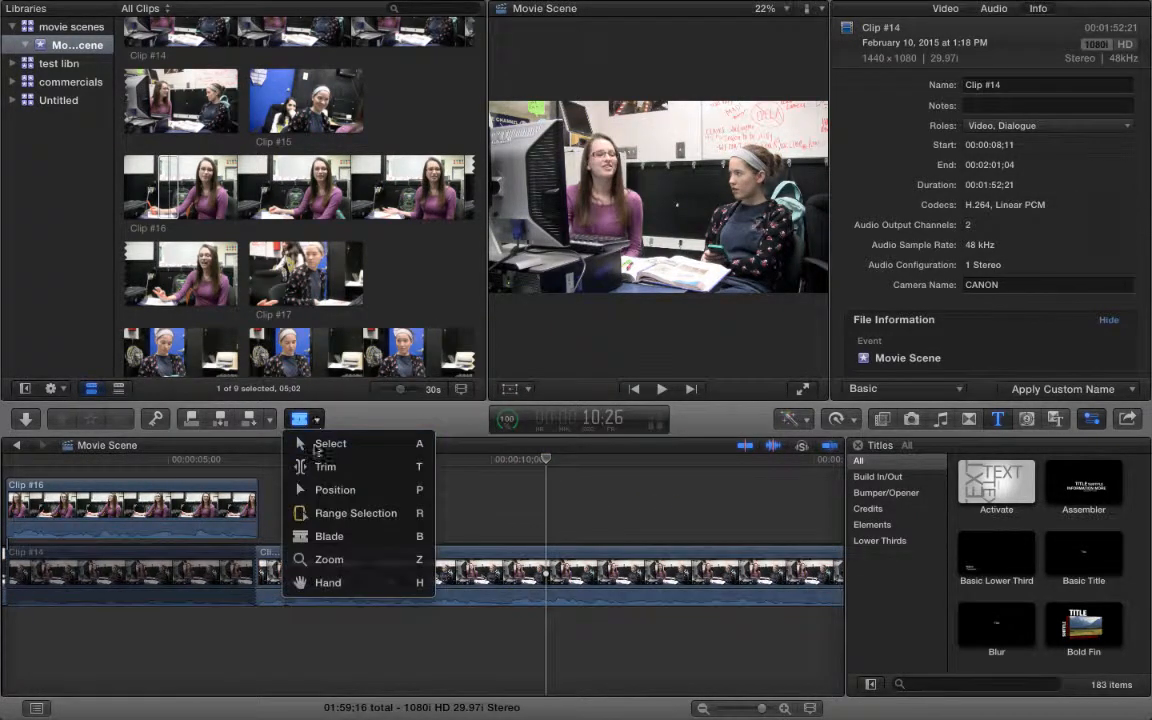
{"action": "left_click", "coordinate": [313, 440]}
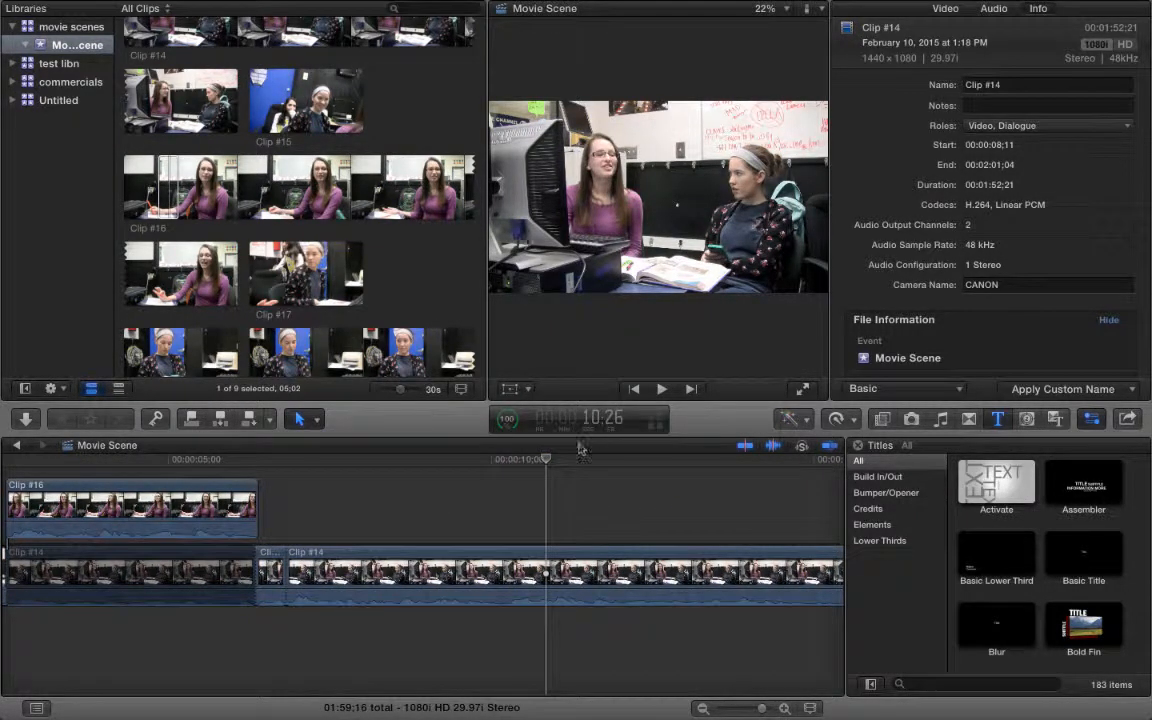
{"action": "left_click", "coordinate": [496, 459]}
{"action": "key", "text": "space"}
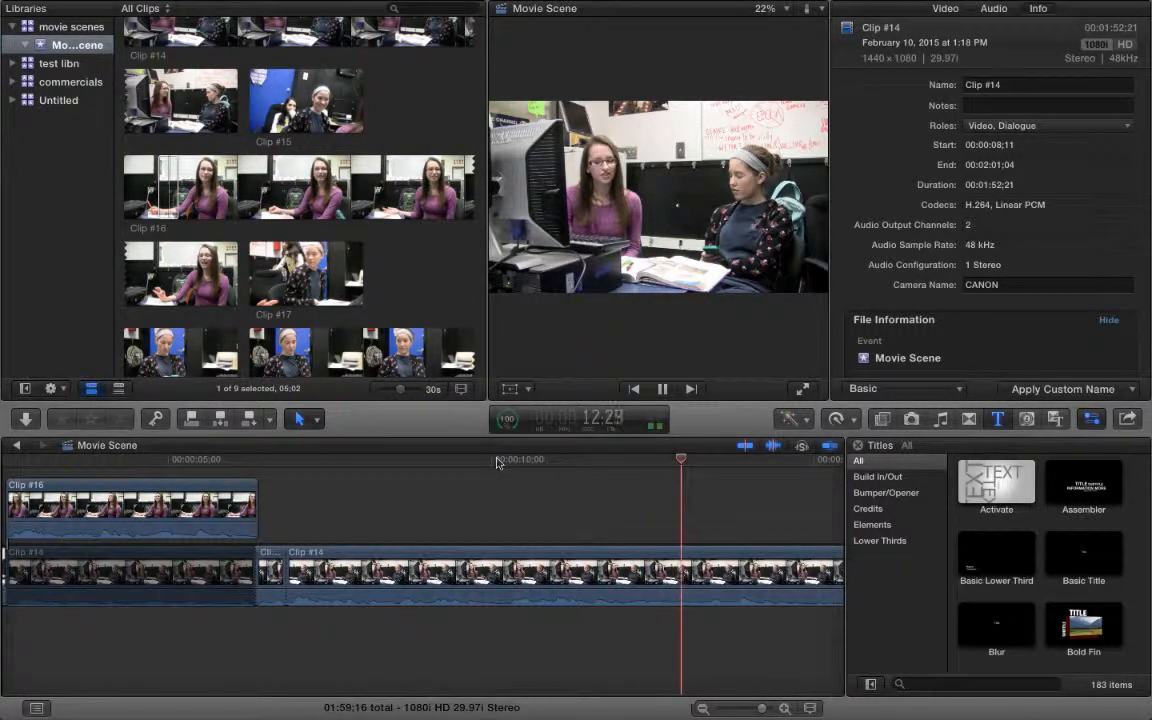
{"action": "key", "text": "space"}
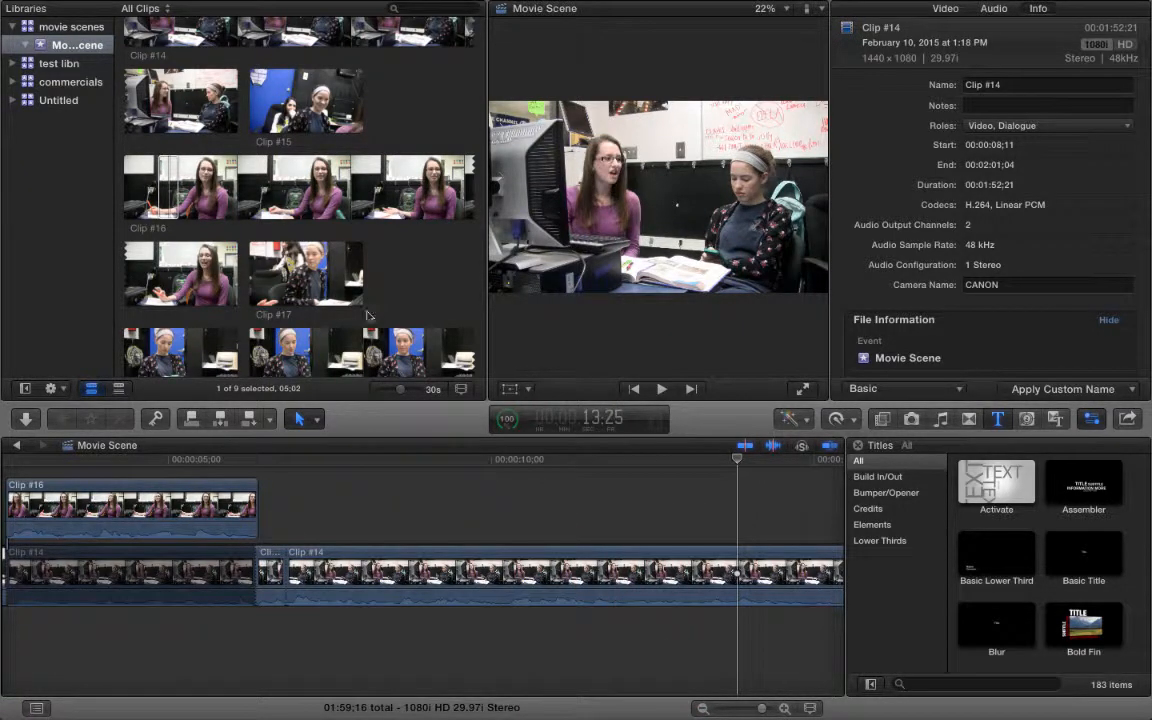
- Scrub Clip #19 in the browser and select its marked range starting at 22;15
{"action": "scroll", "coordinate": [367, 316], "scroll_direction": "down", "scroll_amount": 3}
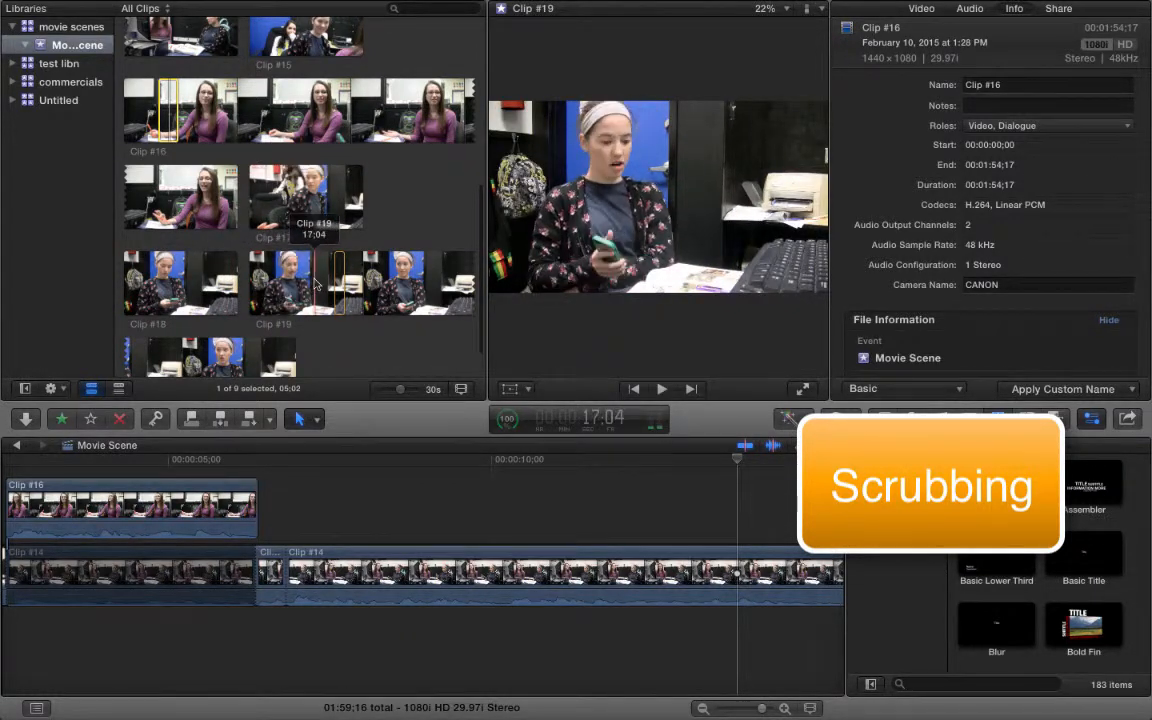
{"action": "key", "text": "space"}
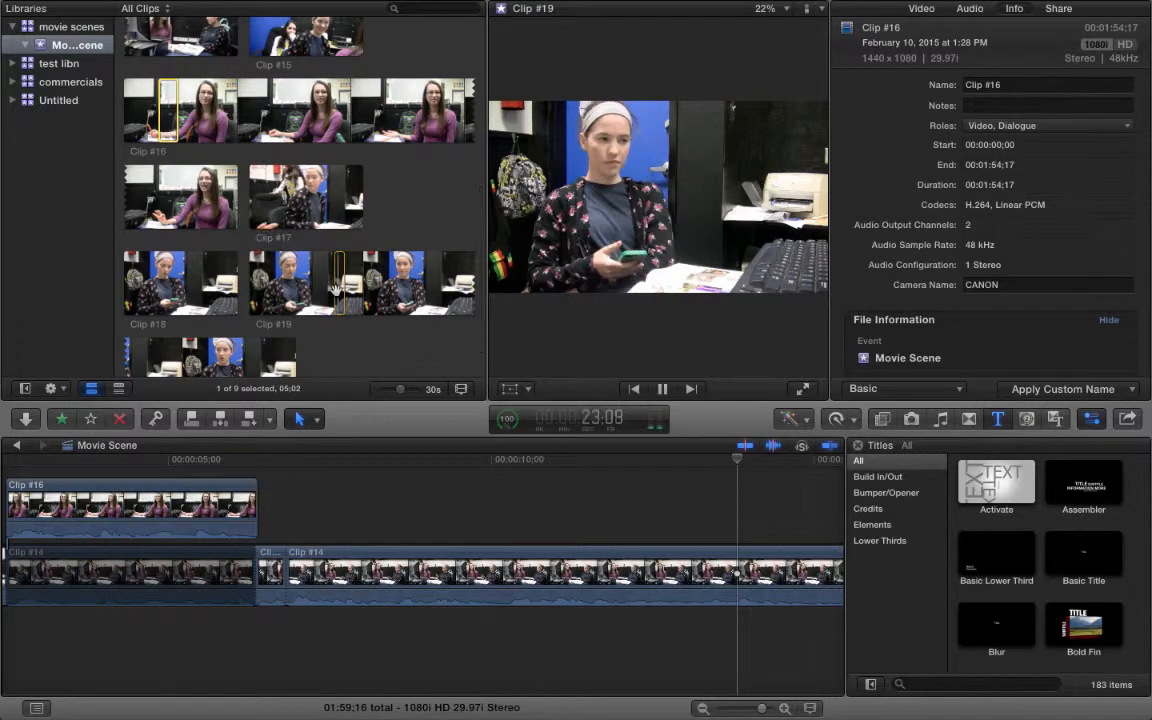
{"action": "key", "text": "space"}
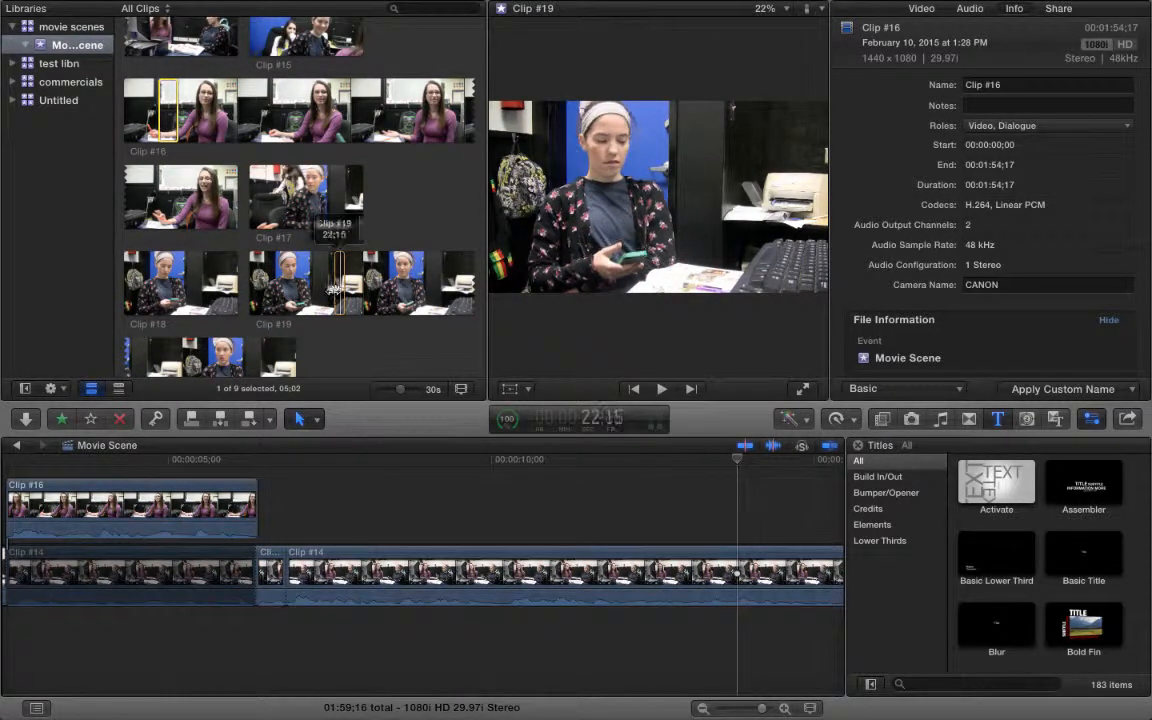
{"action": "left_click", "coordinate": [334, 291]}
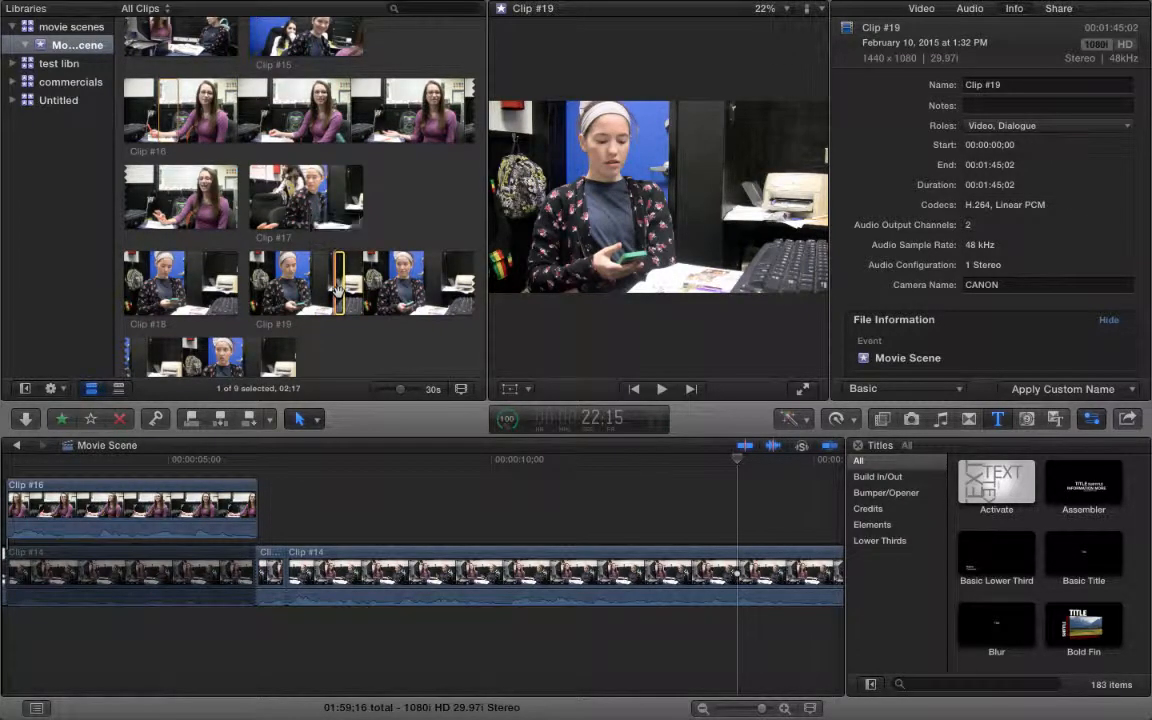
{"action": "left_click", "coordinate": [653, 483]}
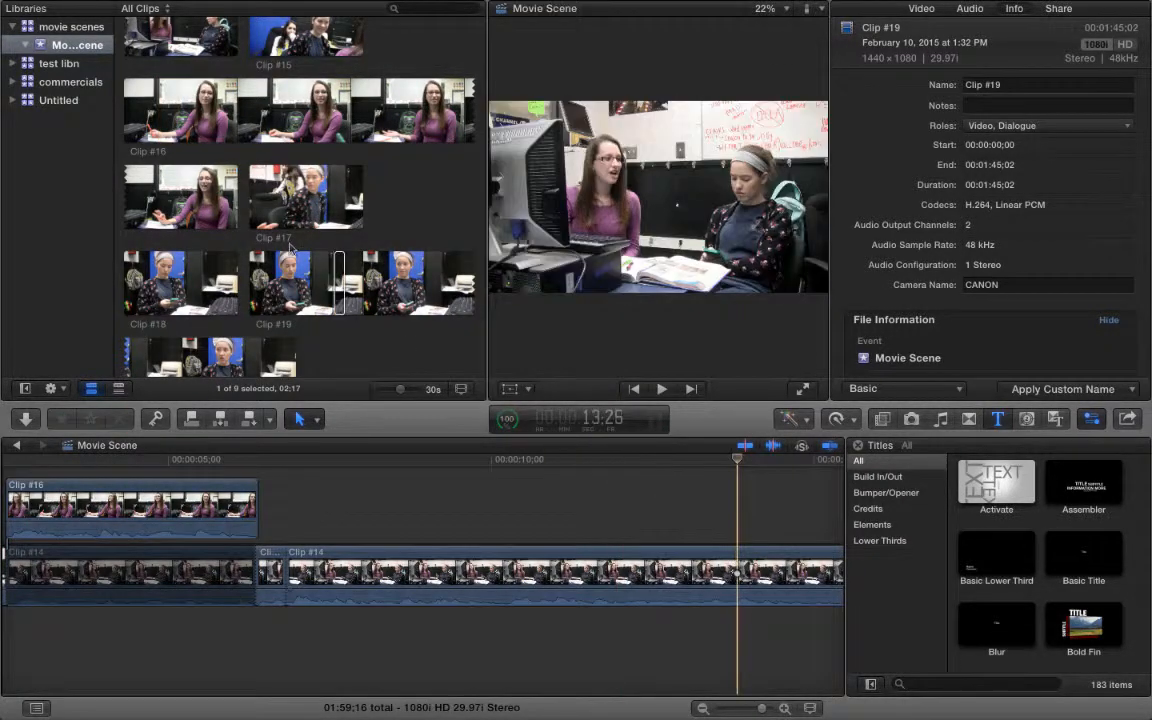
{"action": "left_click_drag", "start_coordinate": [341, 270], "coordinate": [401, 342]}
{"action": "left_click_drag", "start_coordinate": [343, 290], "coordinate": [341, 291]}
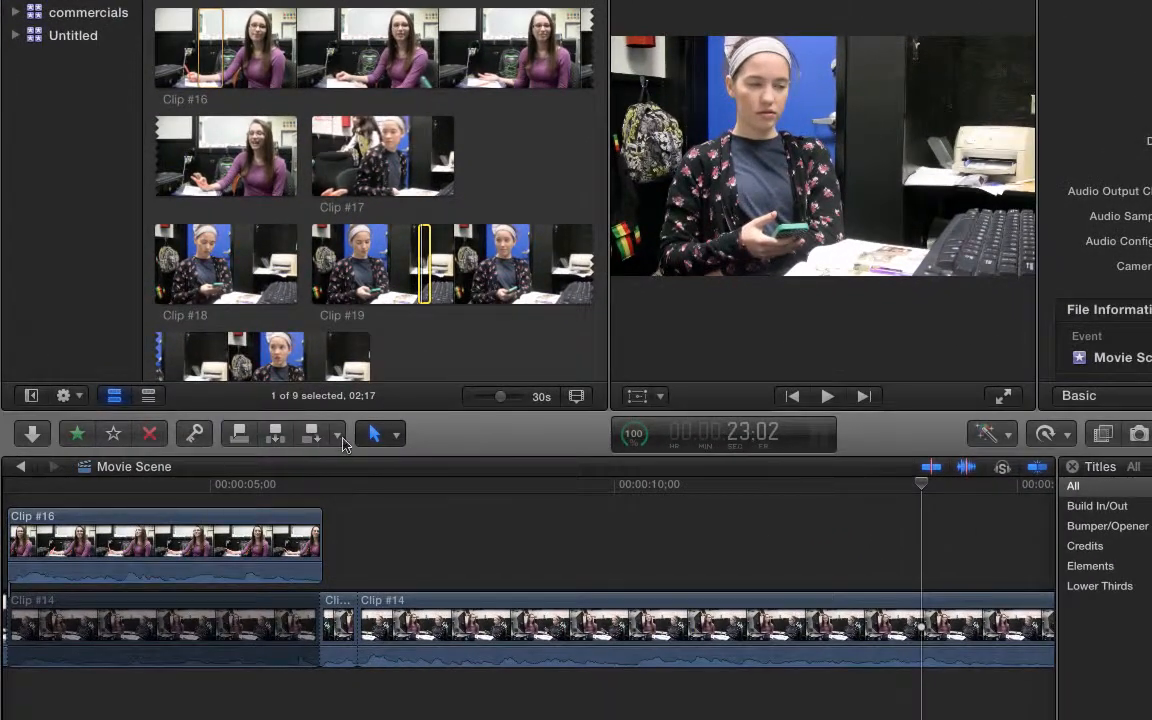
- Set edits to video only and connect the Clip #19 range above Clip #14, ending at the 13;25 playhead
{"action": "left_click", "coordinate": [339, 435]}
{"action": "left_click", "coordinate": [380, 478]}
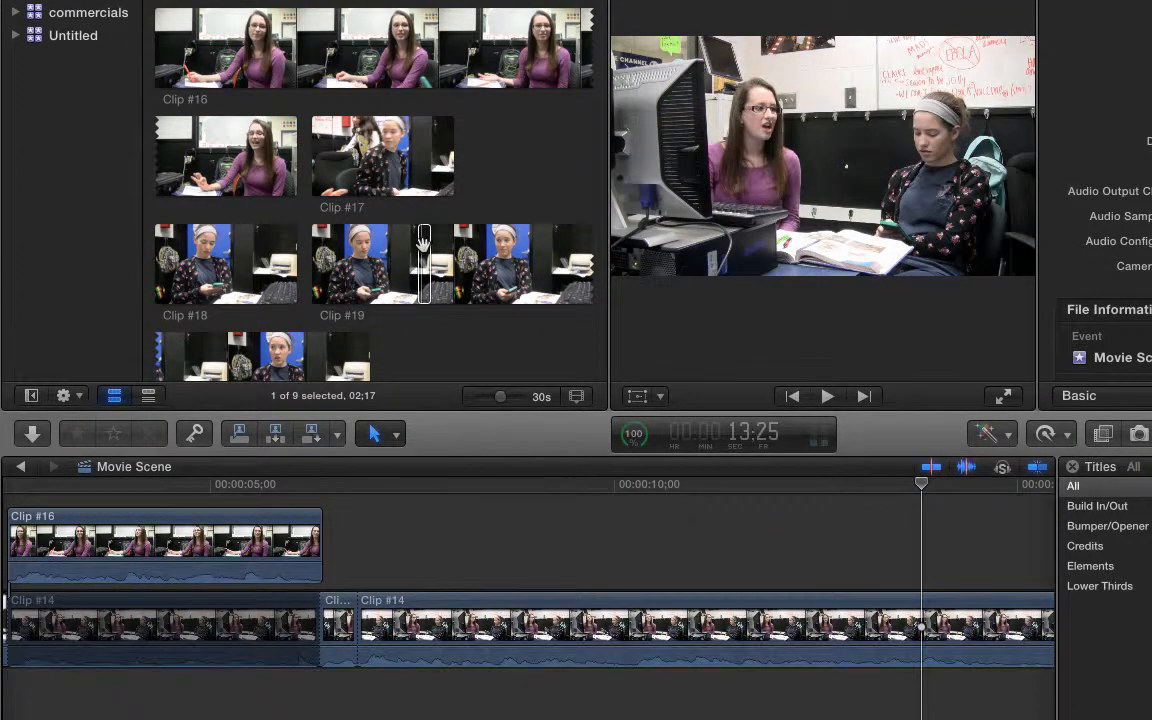
{"action": "left_click_drag", "start_coordinate": [424, 240], "coordinate": [727, 560]}
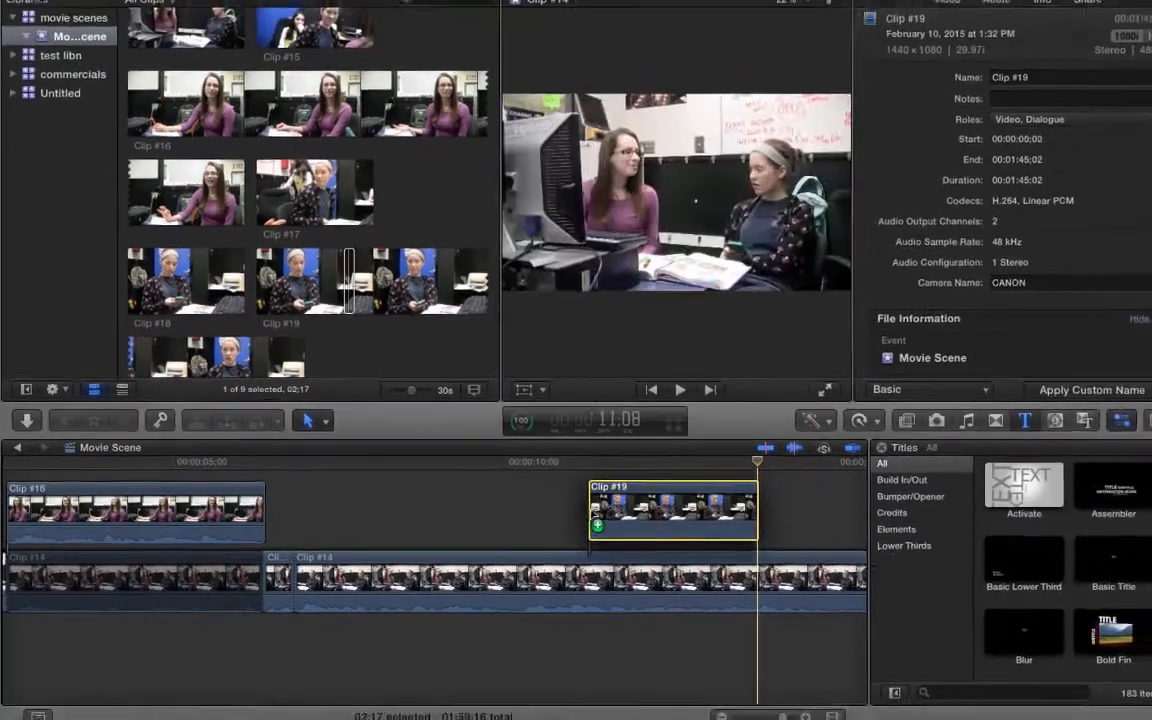
{"action": "left_click_drag", "start_coordinate": [593, 511], "coordinate": [593, 511]}
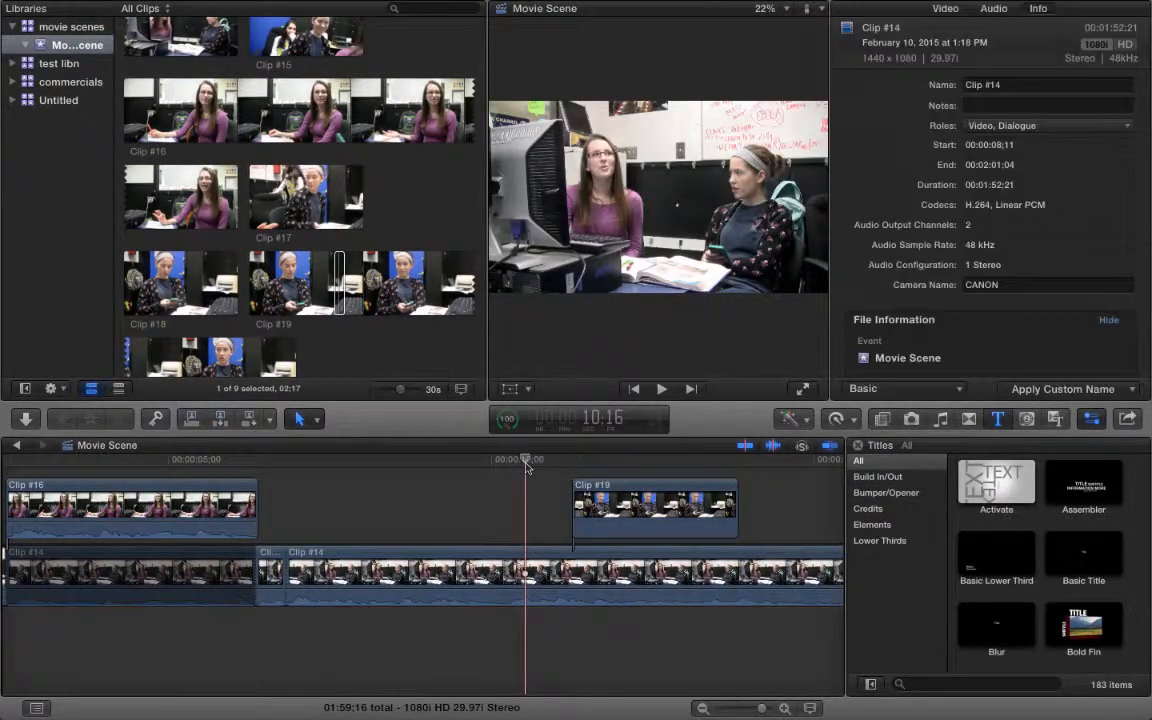
- Play and step frame by frame through the cut into Clip #19 around 11;08 to examine continuity with Clip #14
{"action": "key", "text": "space"}
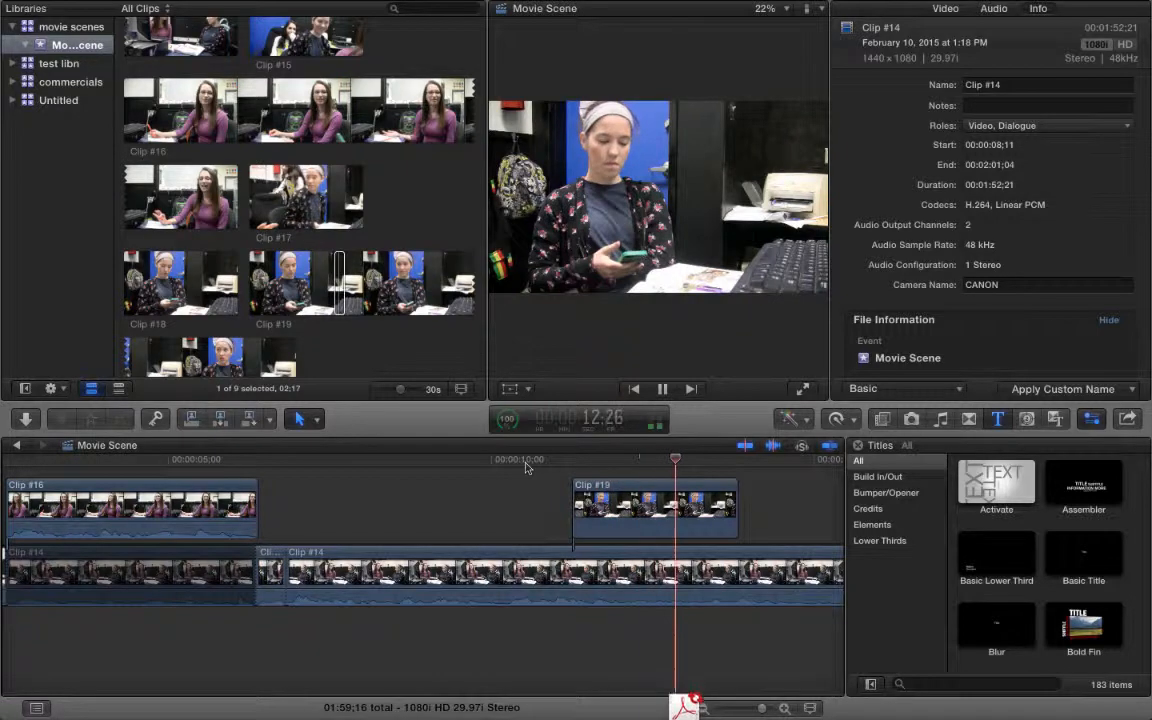
{"action": "key", "text": "space"}
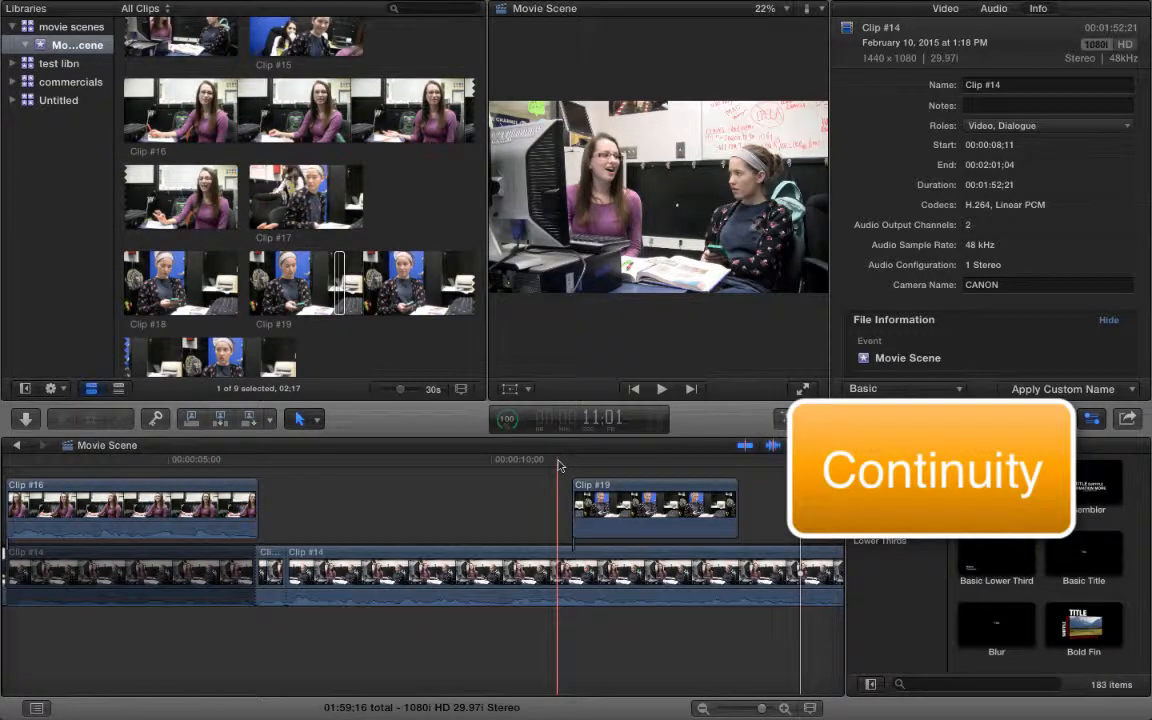
{"action": "key", "text": "space"}
{"action": "key", "text": "space"}
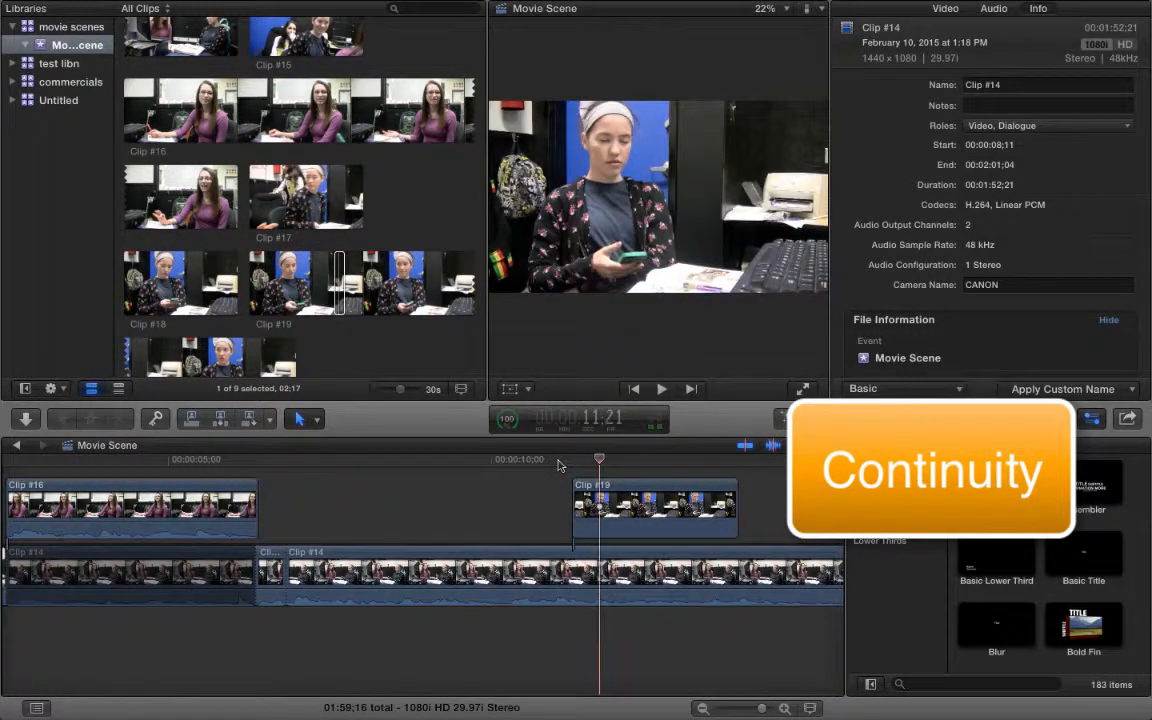
{"action": "left_click", "coordinate": [558, 463]}
{"action": "key", "text": "Right"}
{"action": "key", "text": "Right"}
{"action": "key", "text": "Right"}
{"action": "key", "text": "Right"}
{"action": "key", "text": "Right"}
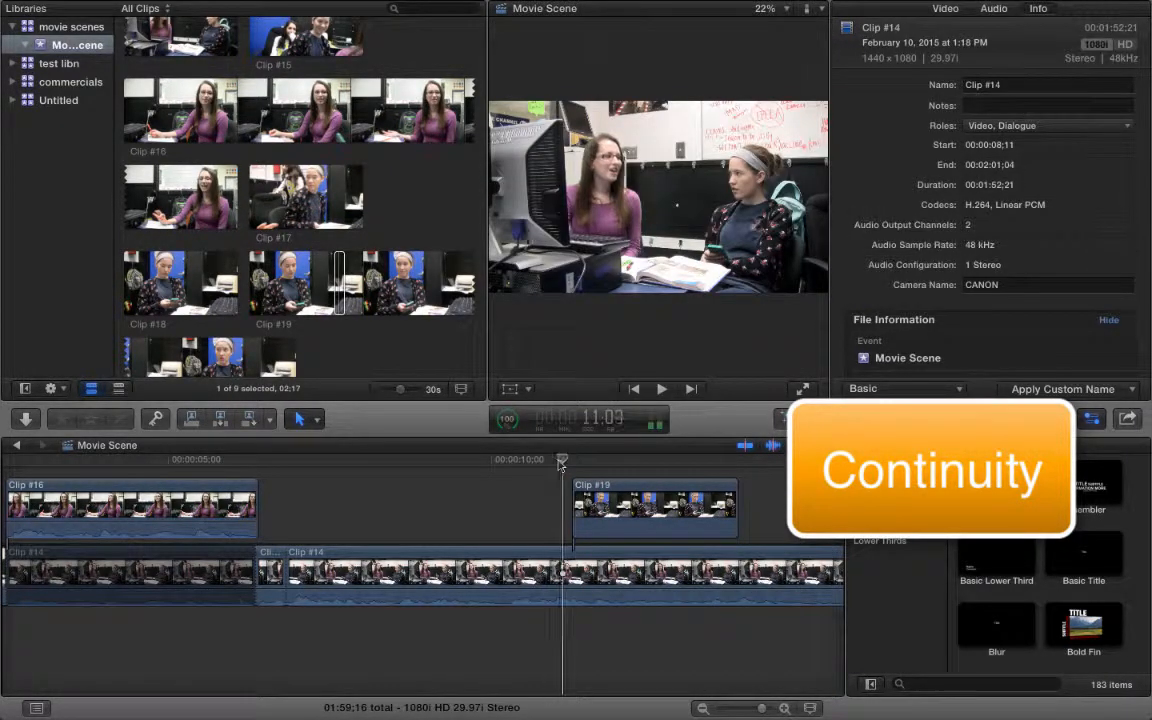
{"action": "key", "text": "Right"}
{"action": "key", "text": "Right"}
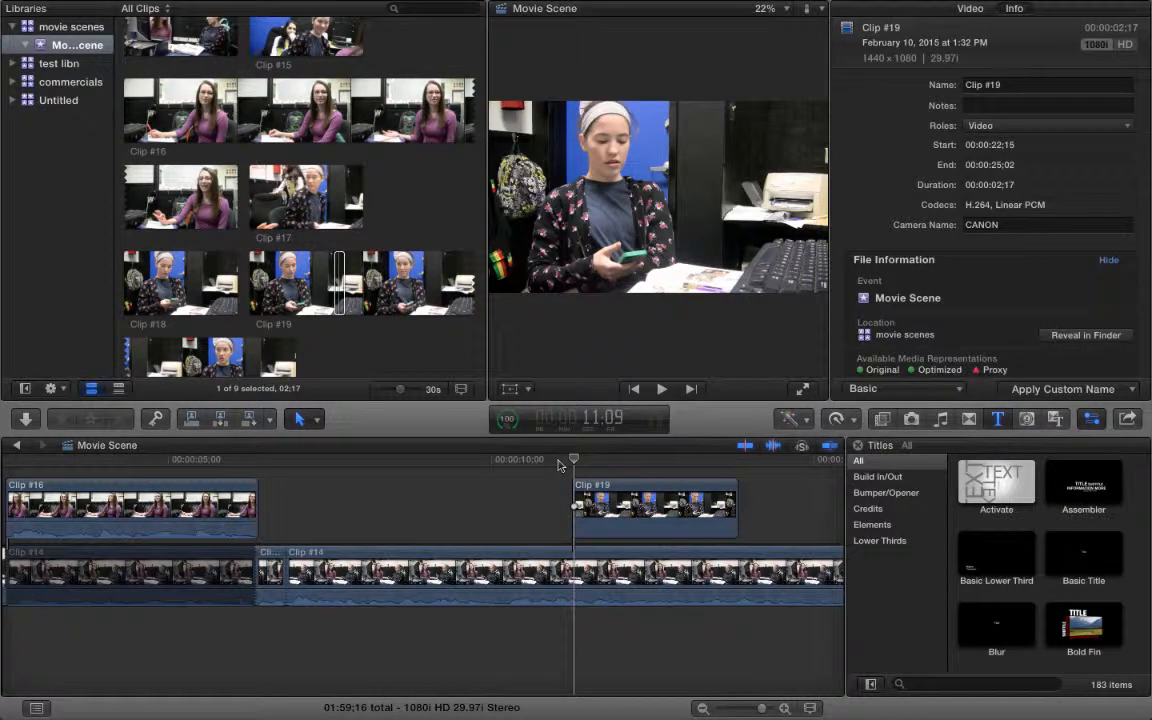
{"action": "key", "text": "Left"}
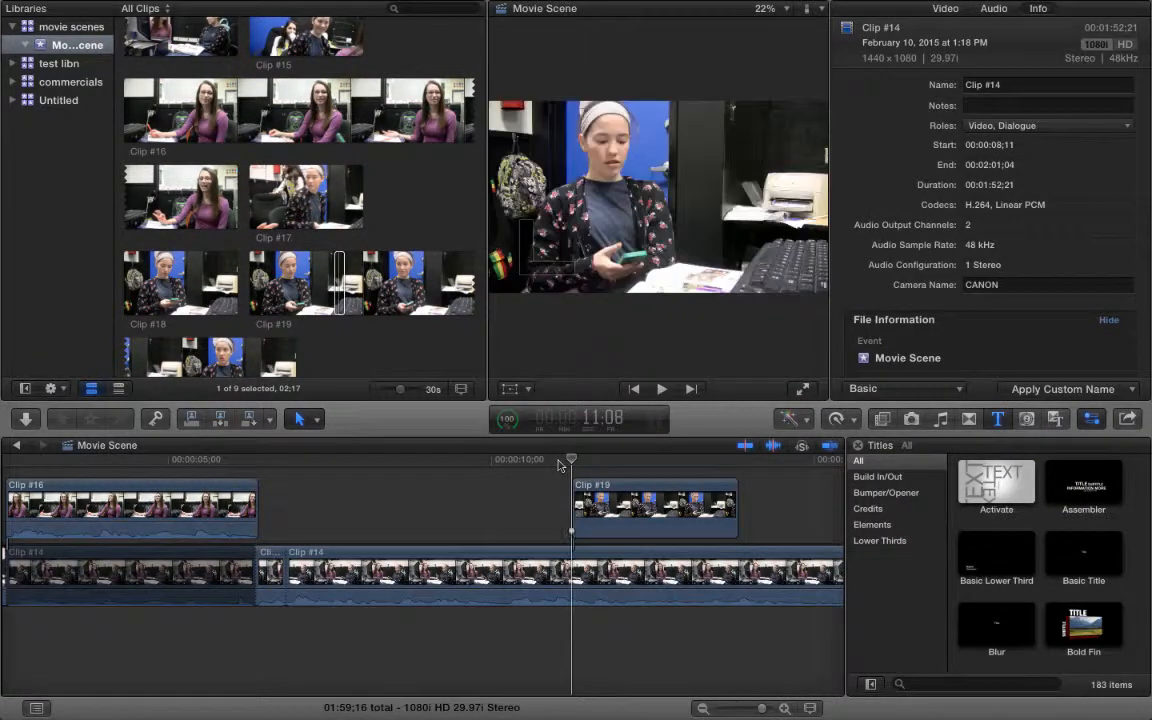
- Shift the connected Clip #19 a few frames later on the timeline and return the playhead to 11;00
{"action": "left_click", "coordinate": [577, 497]}
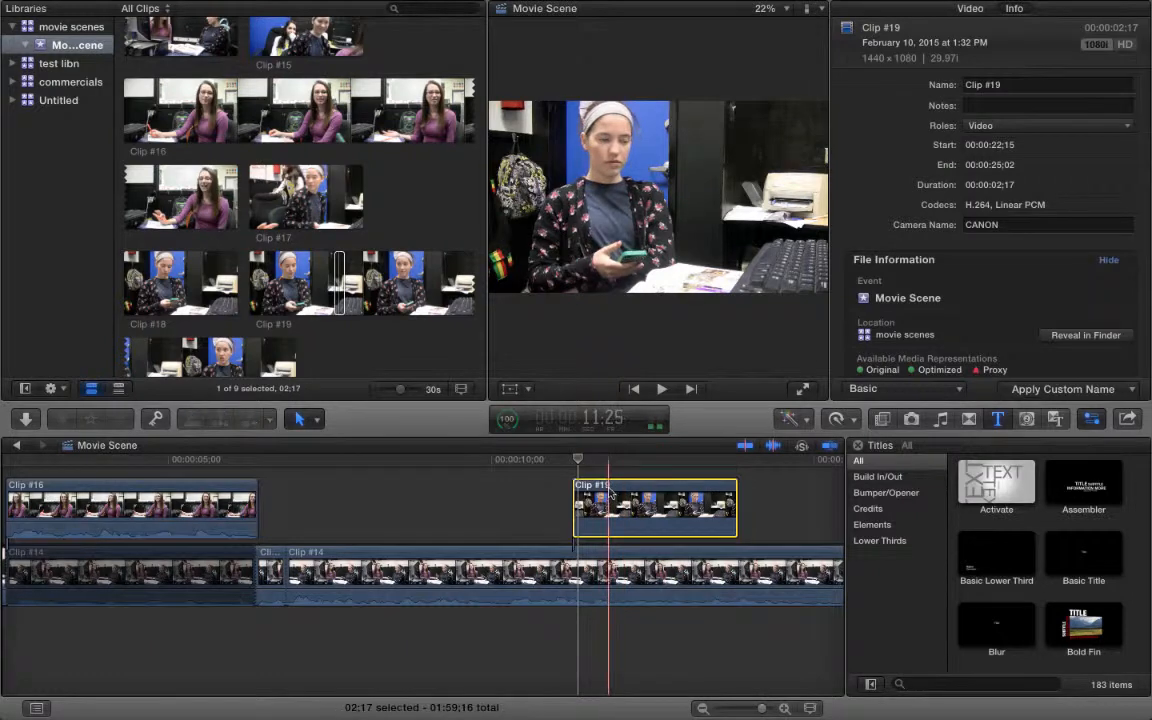
{"action": "left_click_drag", "start_coordinate": [612, 493], "coordinate": [619, 493]}
{"action": "left_click", "coordinate": [556, 460]}
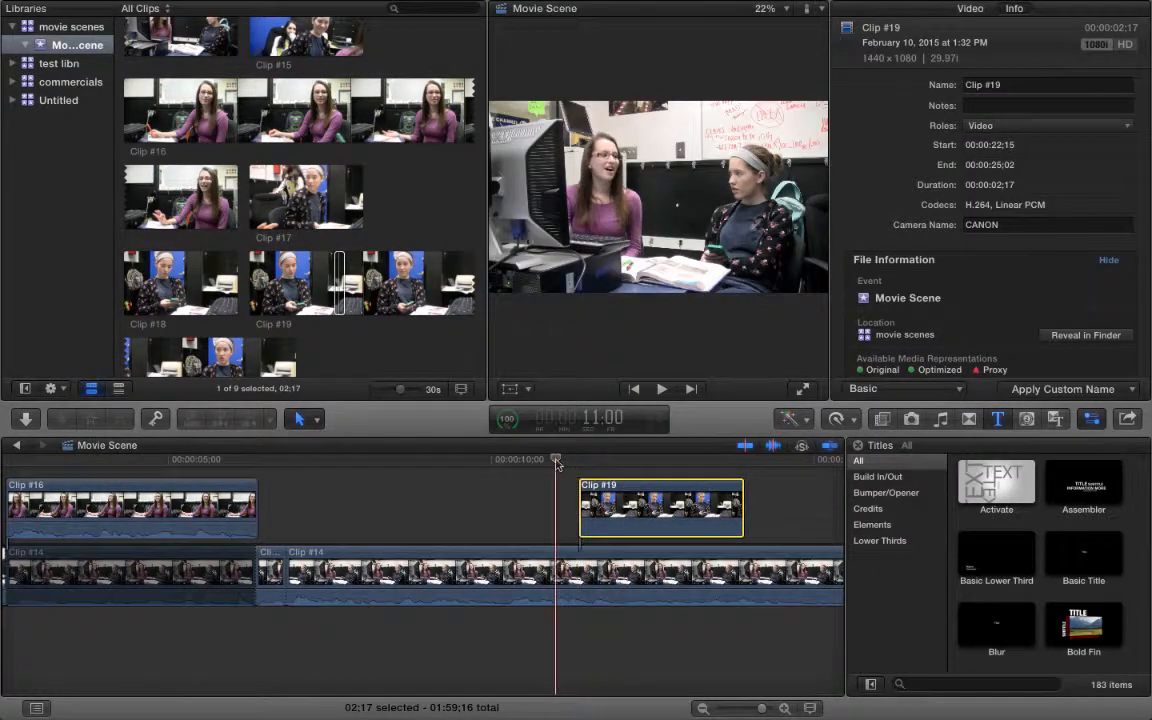
- Play through the connected Clip #19 from 11;00 and nudge the clip slightly later on the timeline
{"action": "key", "text": "space"}
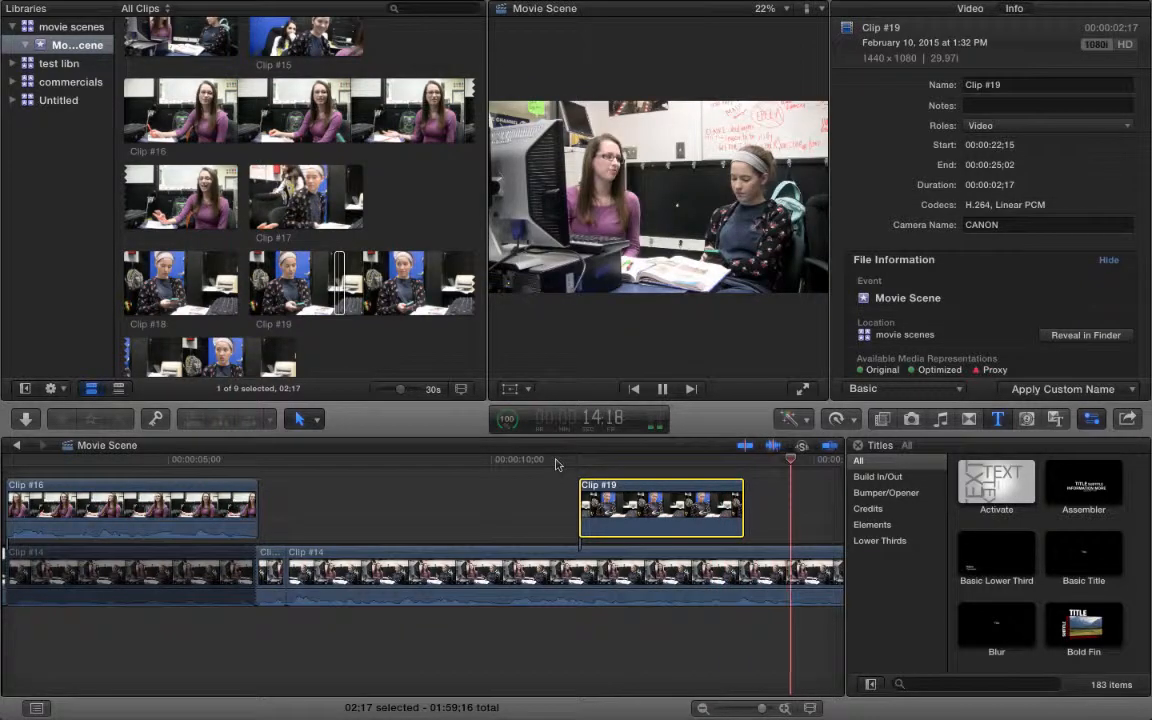
{"action": "key", "text": "space"}
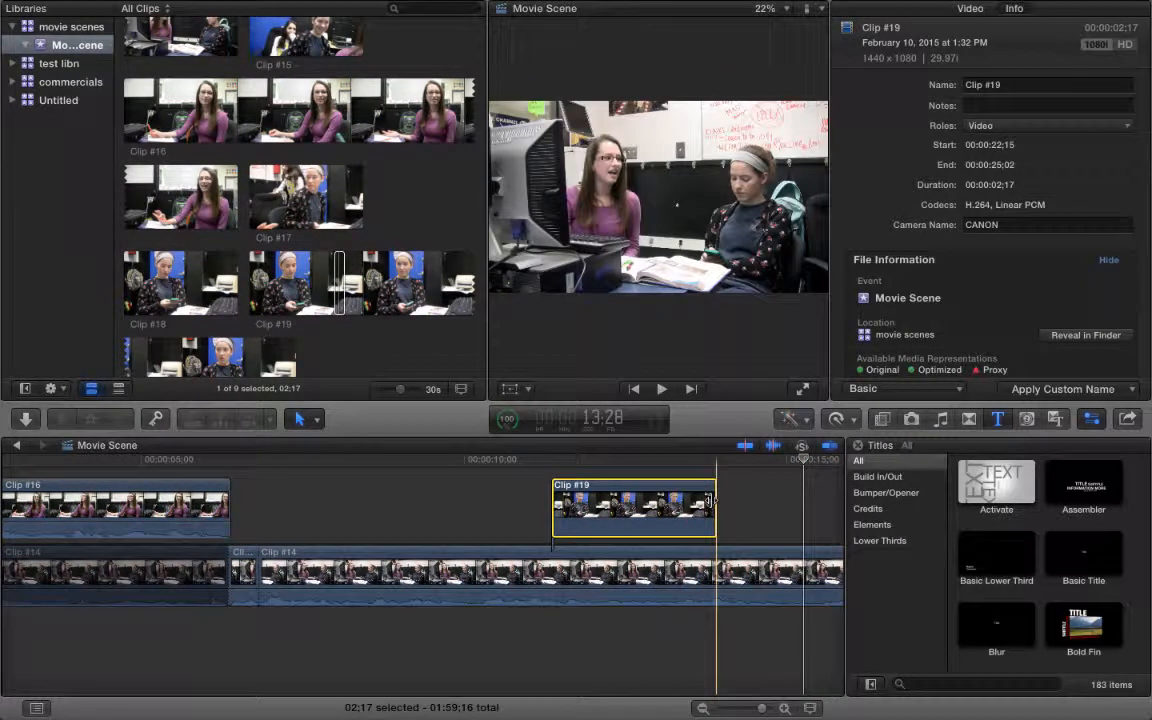
{"action": "mouse_move", "coordinate": [631, 505]}
{"action": "left_mouse_down"}
{"action": "mouse_move", "coordinate": [613, 505]}
{"action": "mouse_move", "coordinate": [633, 505]}
{"action": "left_mouse_up"}
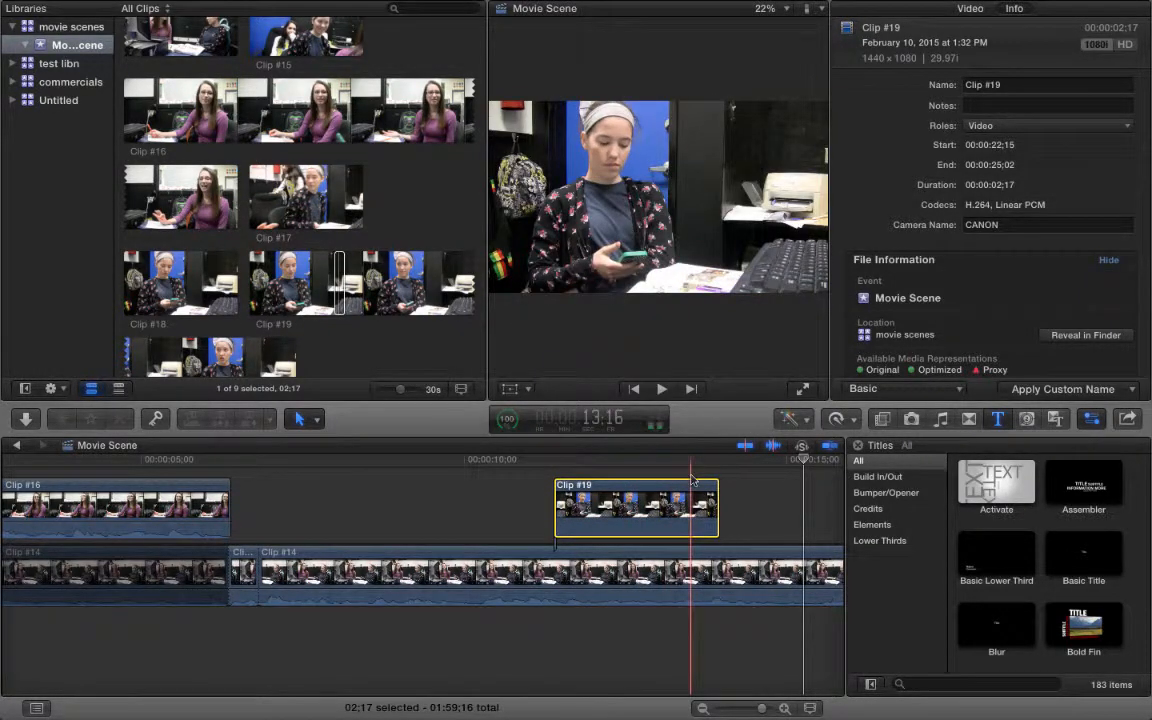
- Play the master shot from the end of the connected Clip #19 and split Clip #14 at 18;08
{"action": "scroll", "coordinate": [691, 480], "scroll_direction": "right", "scroll_amount": 5}
{"action": "left_click_drag", "start_coordinate": [478, 461], "coordinate": [528, 463]}
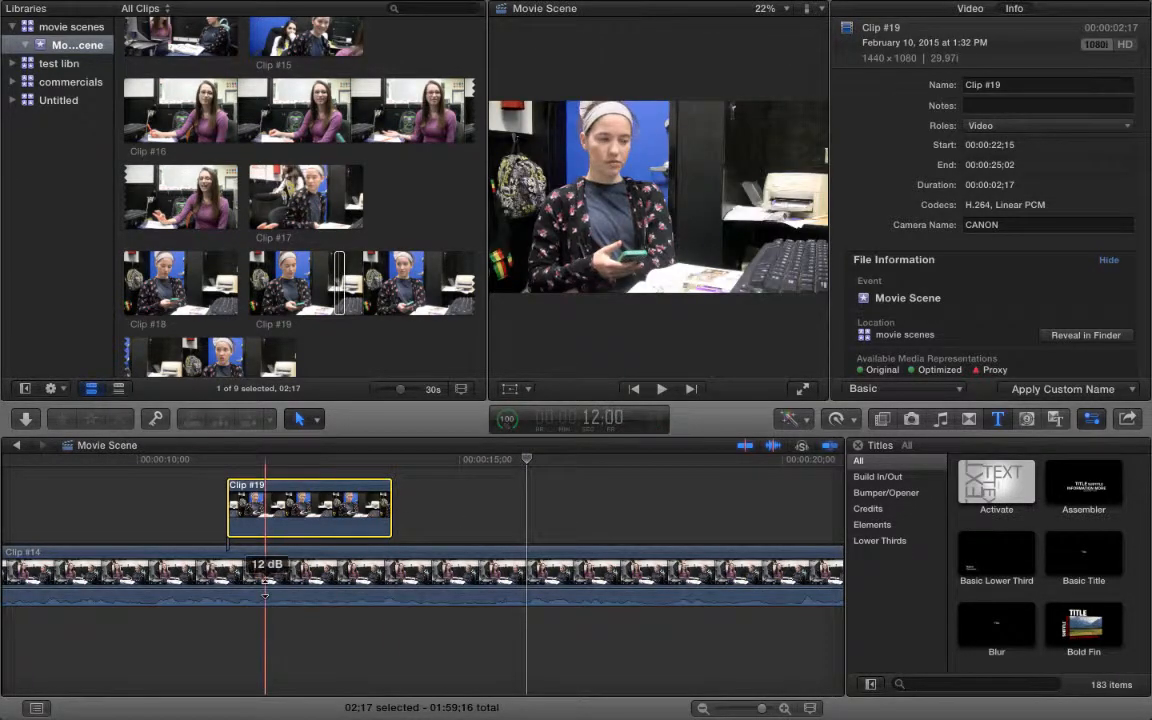
{"action": "key", "text": "shift+z"}
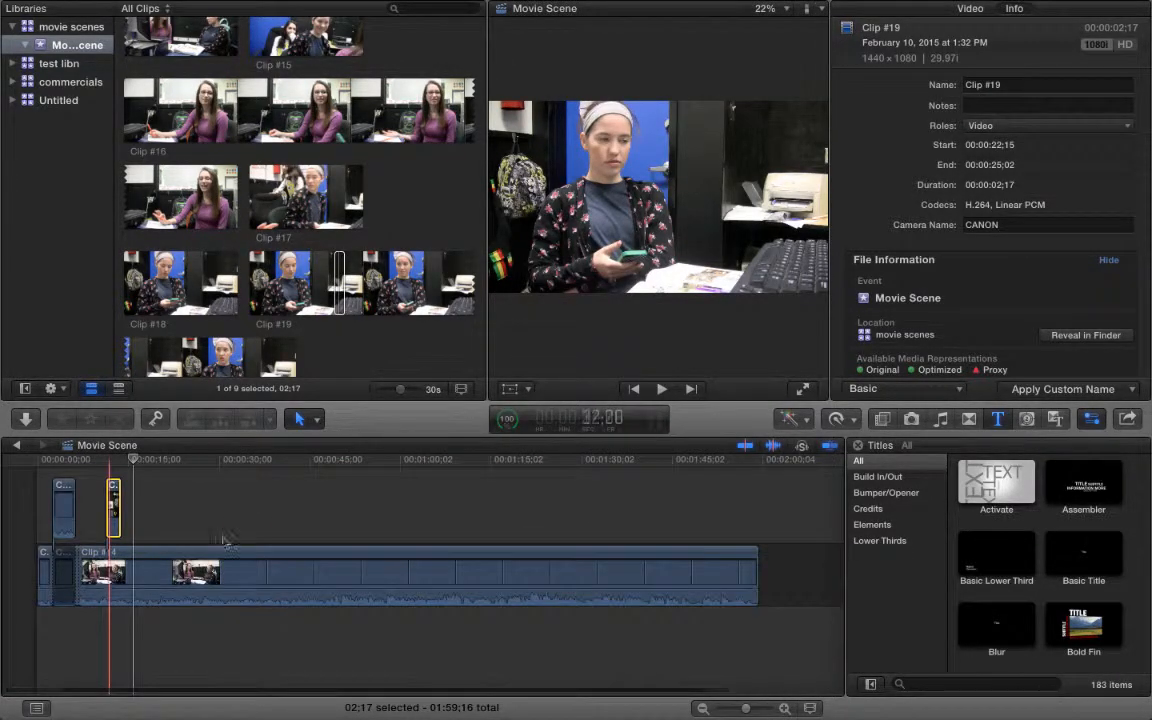
{"action": "left_click", "coordinate": [121, 461]}
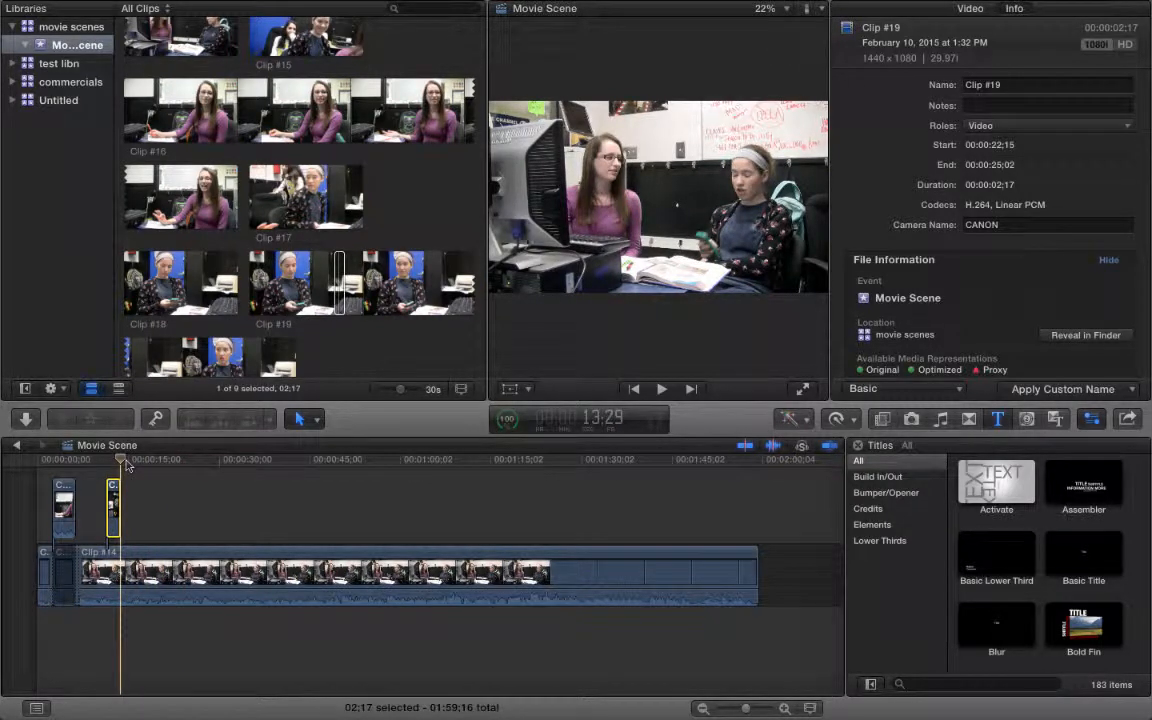
{"action": "key", "text": "space"}
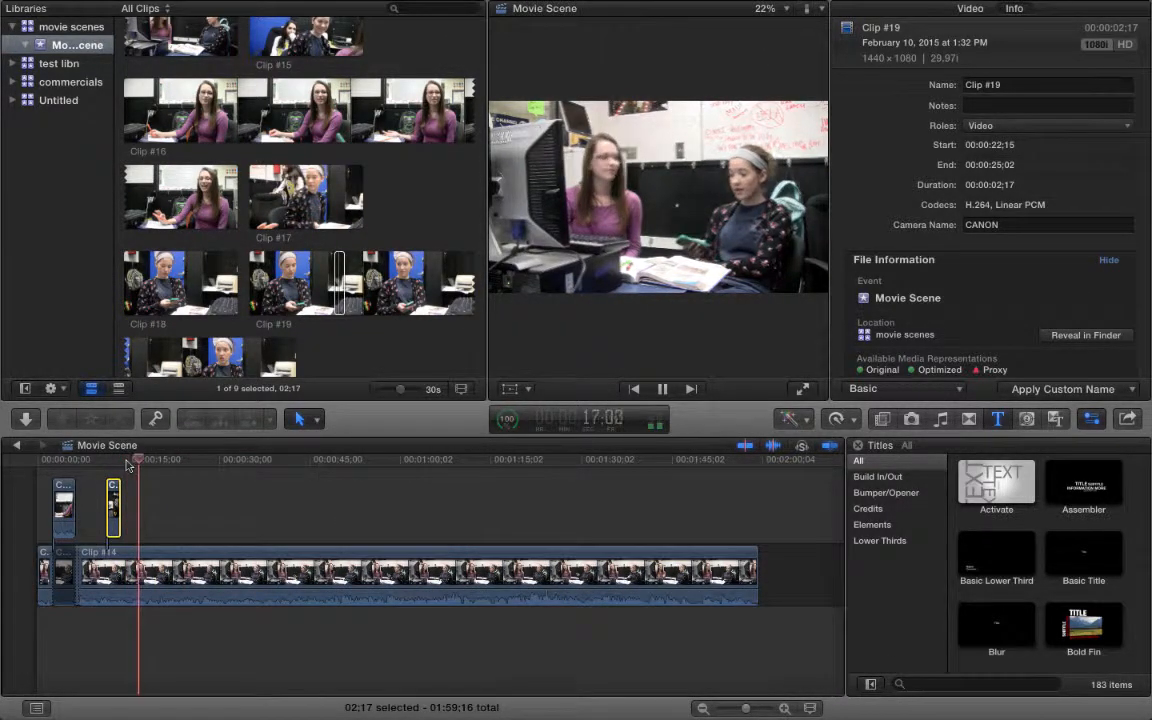
{"action": "key", "text": "space"}
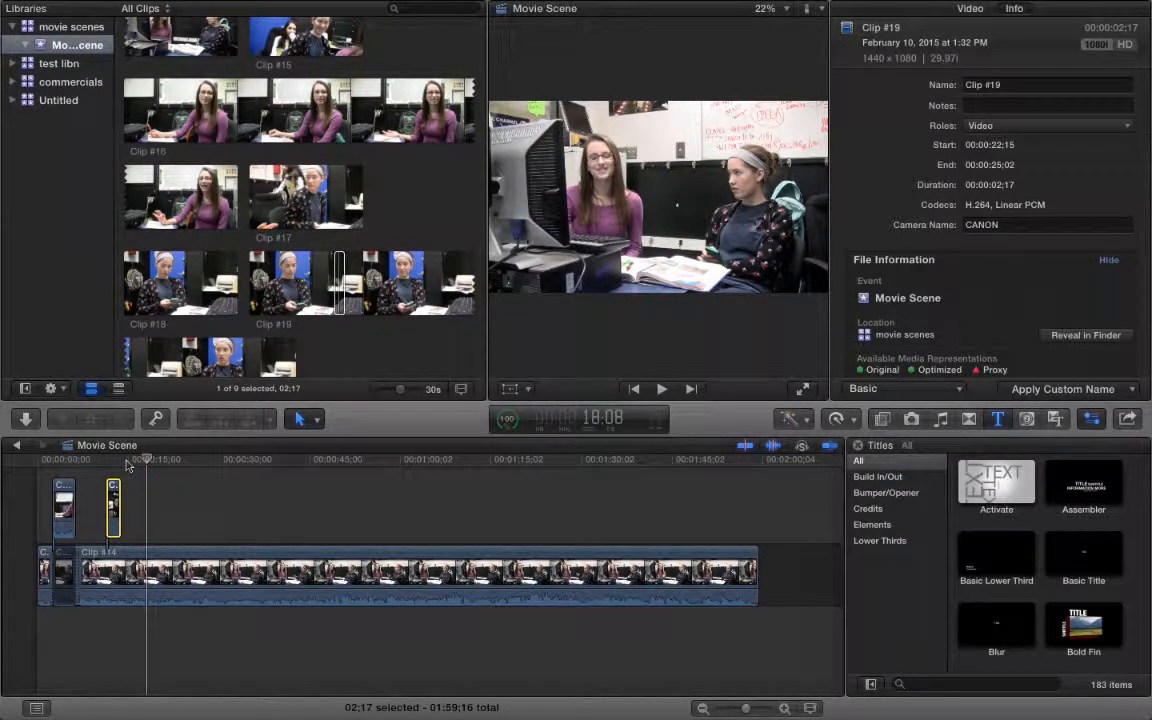
{"action": "left_click", "coordinate": [148, 568]}
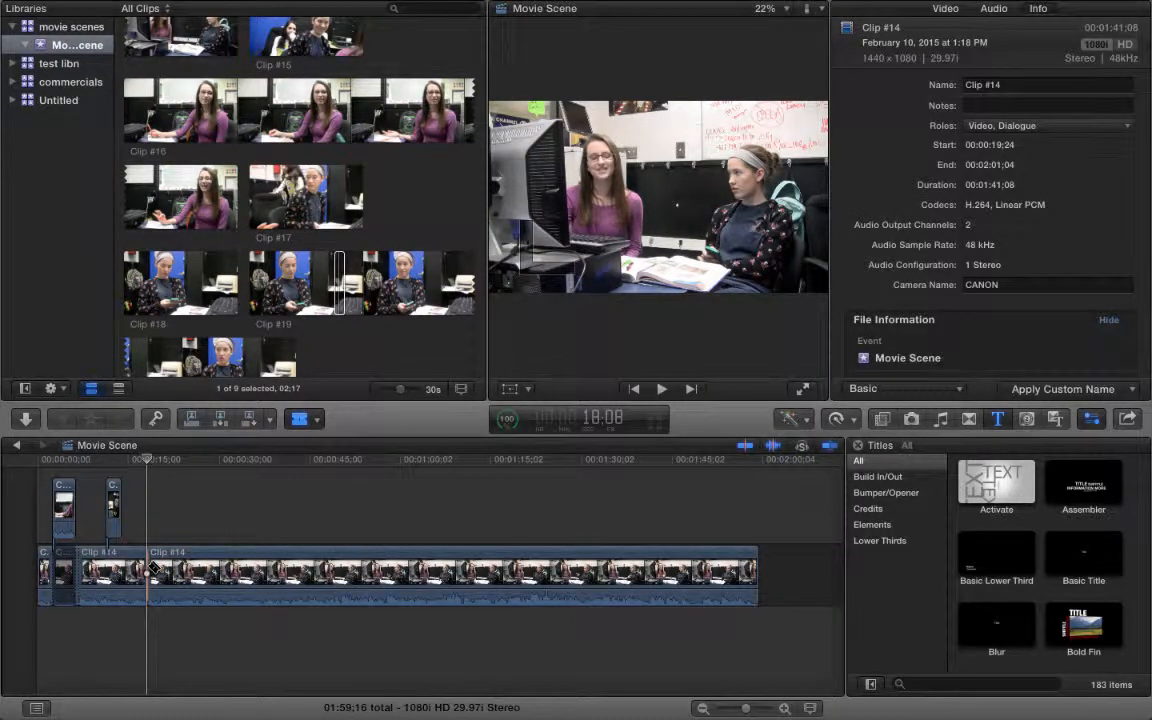
- Play past the new cut, then mark a range in browser Clip #16 from 24;10 to 32;02
{"action": "key", "text": "space"}
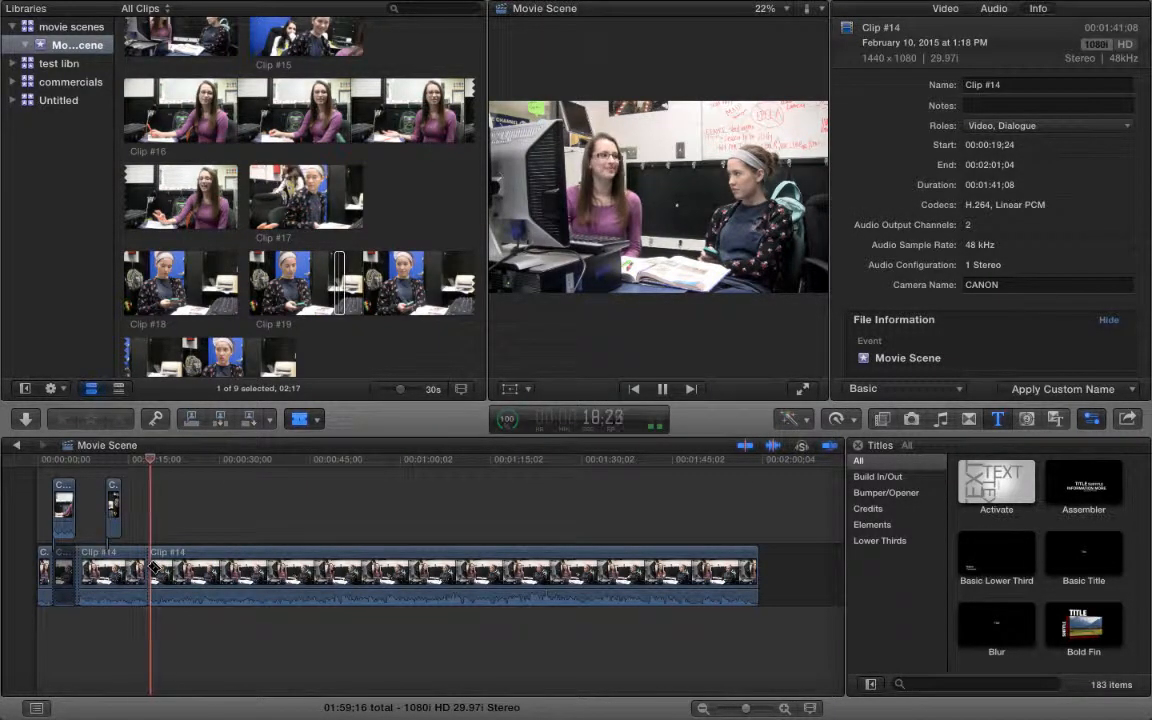
{"action": "key", "text": "space"}
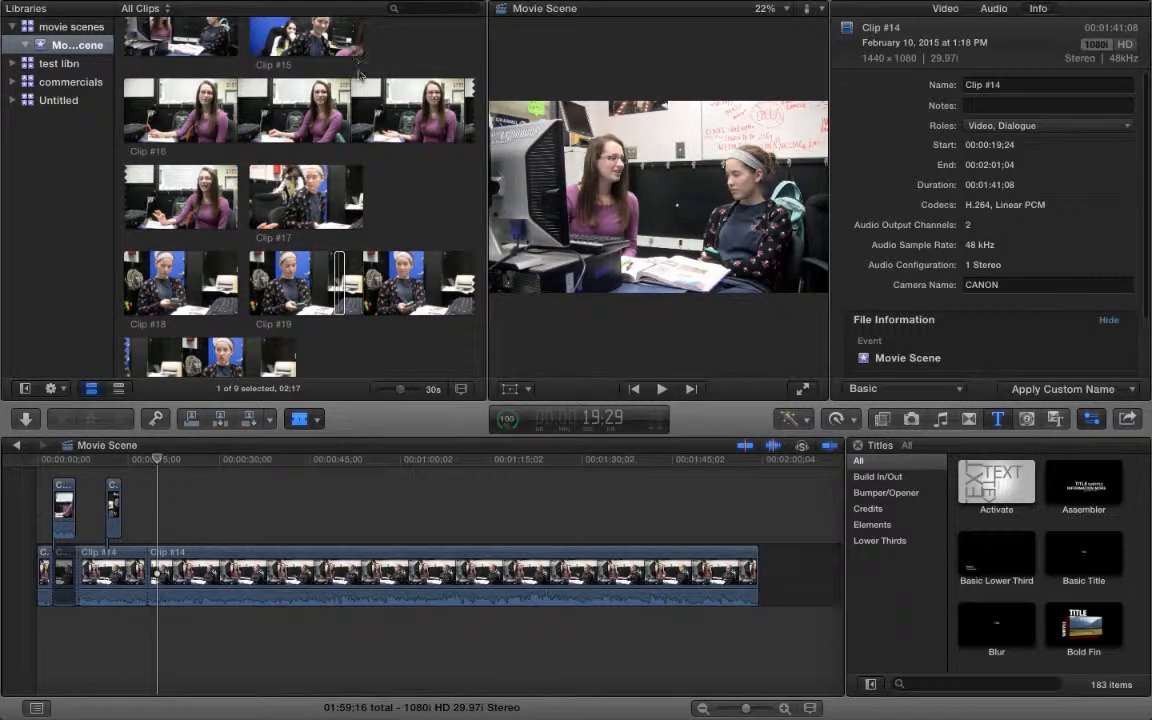
{"action": "left_click_drag", "start_coordinate": [176, 104], "coordinate": [157, 105]}
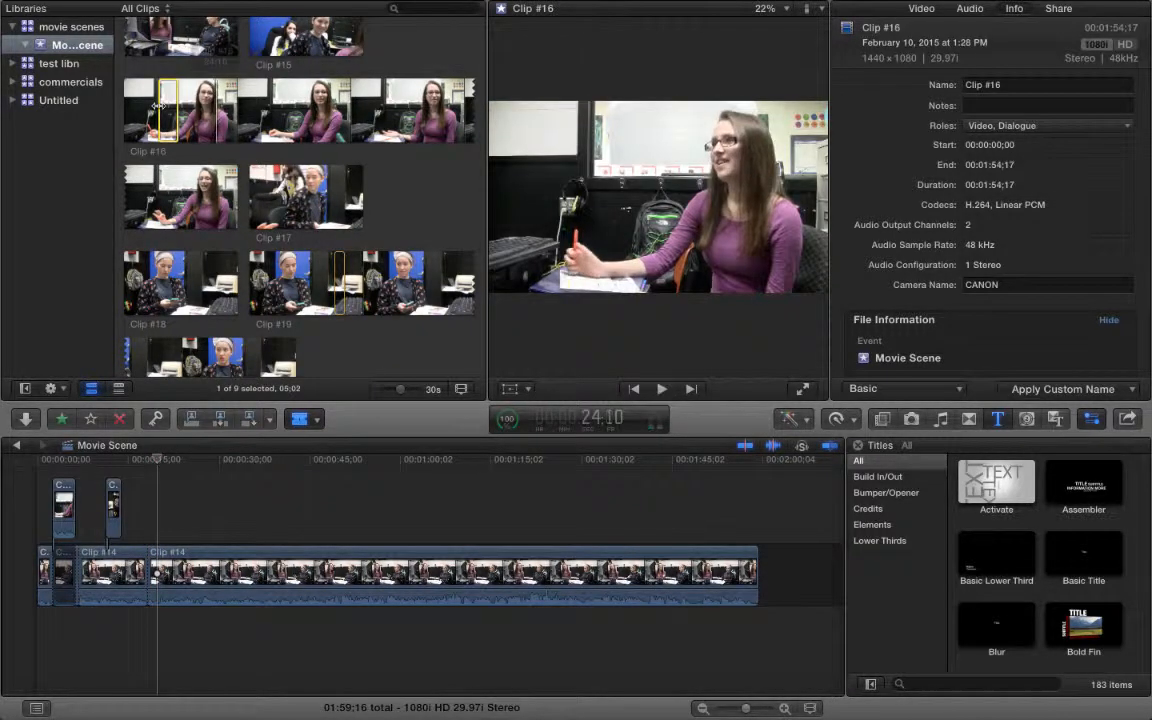
{"action": "key", "text": "i"}
{"action": "key", "text": "space"}
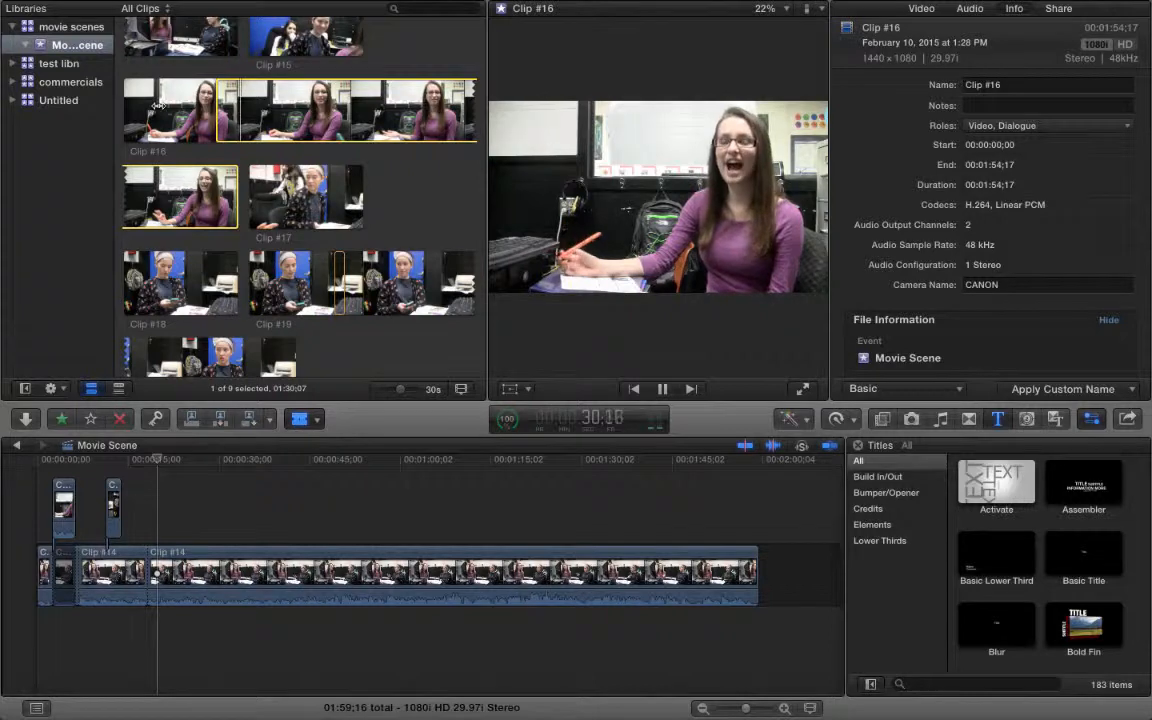
{"action": "key", "text": "space"}
{"action": "key", "text": "o"}
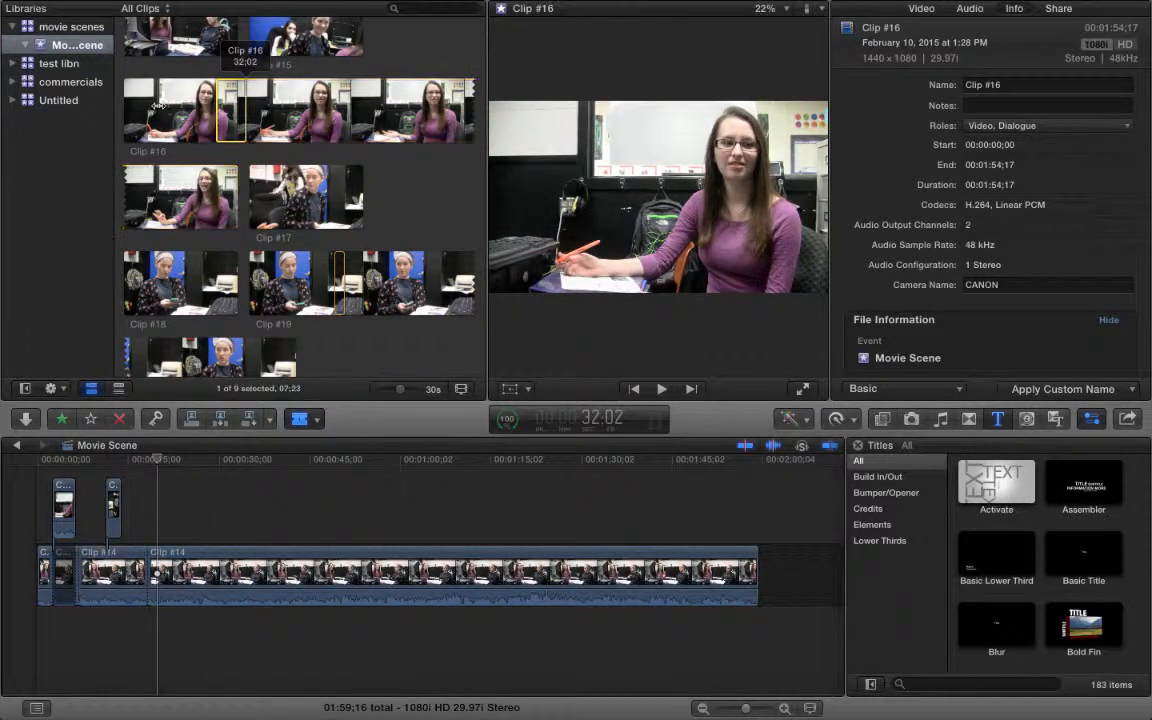
- Set edits to include all video and audio and insert the Clip #16 range into the primary storyline at 18;08
{"action": "left_click", "coordinate": [160, 461]}
{"action": "left_click", "coordinate": [148, 462]}
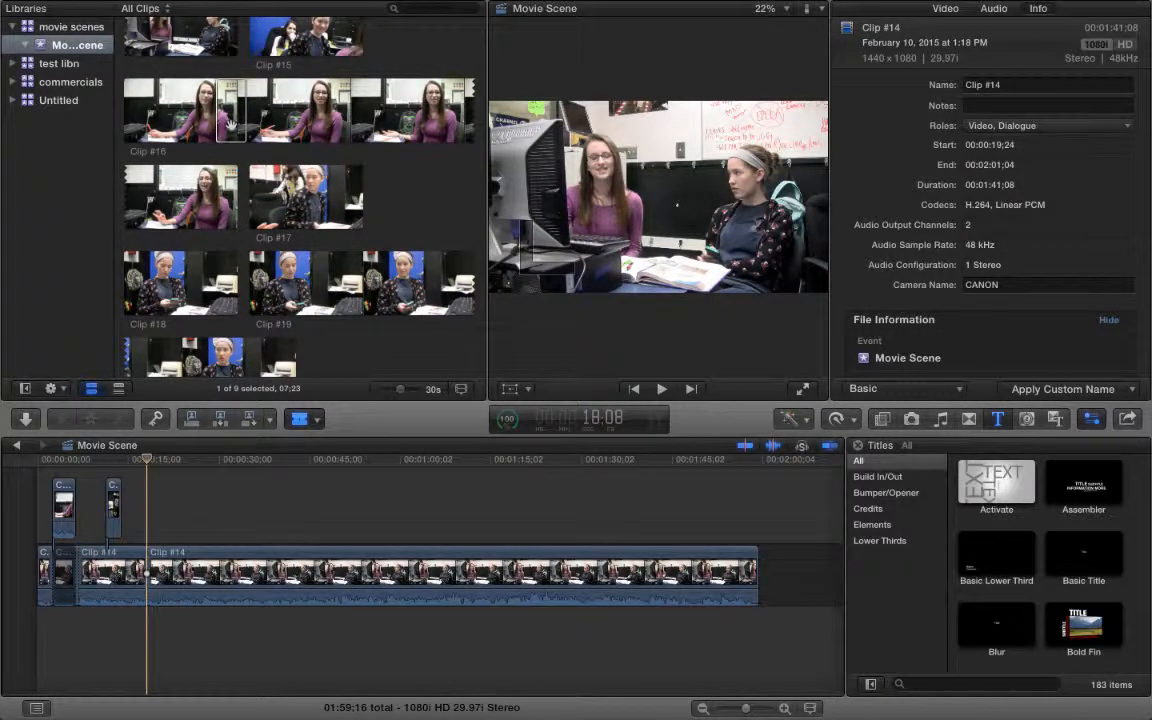
{"action": "left_click", "coordinate": [230, 124]}
{"action": "left_click", "coordinate": [270, 419]}
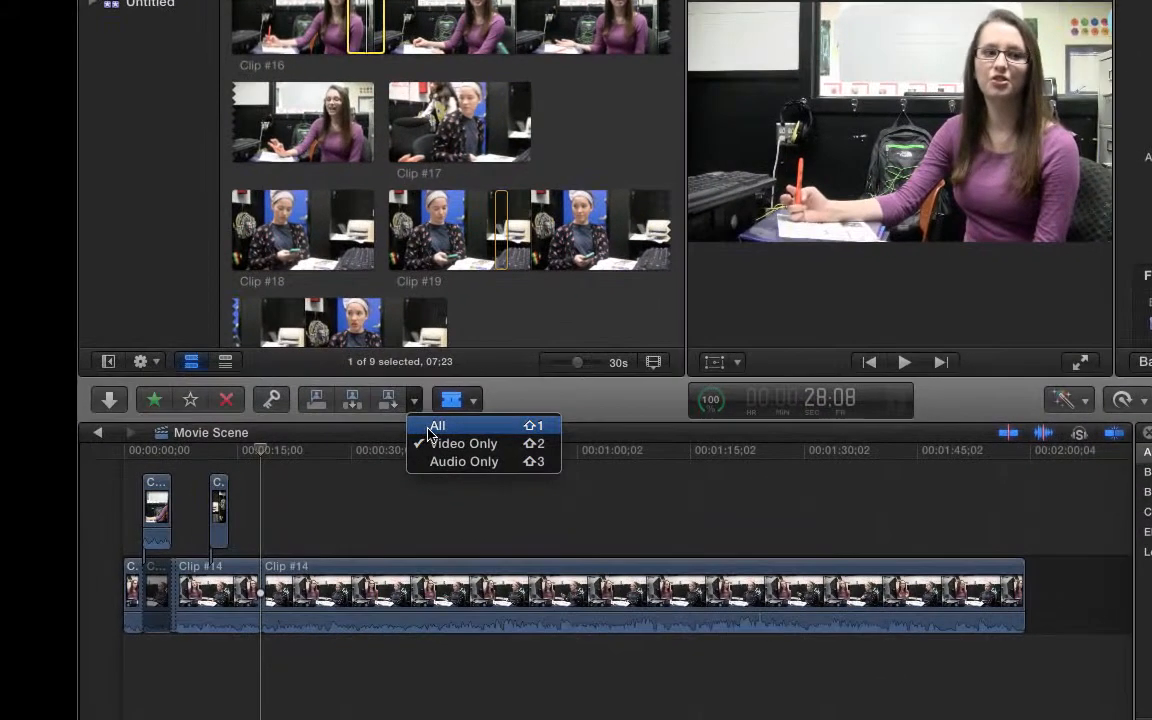
{"action": "left_click", "coordinate": [293, 439]}
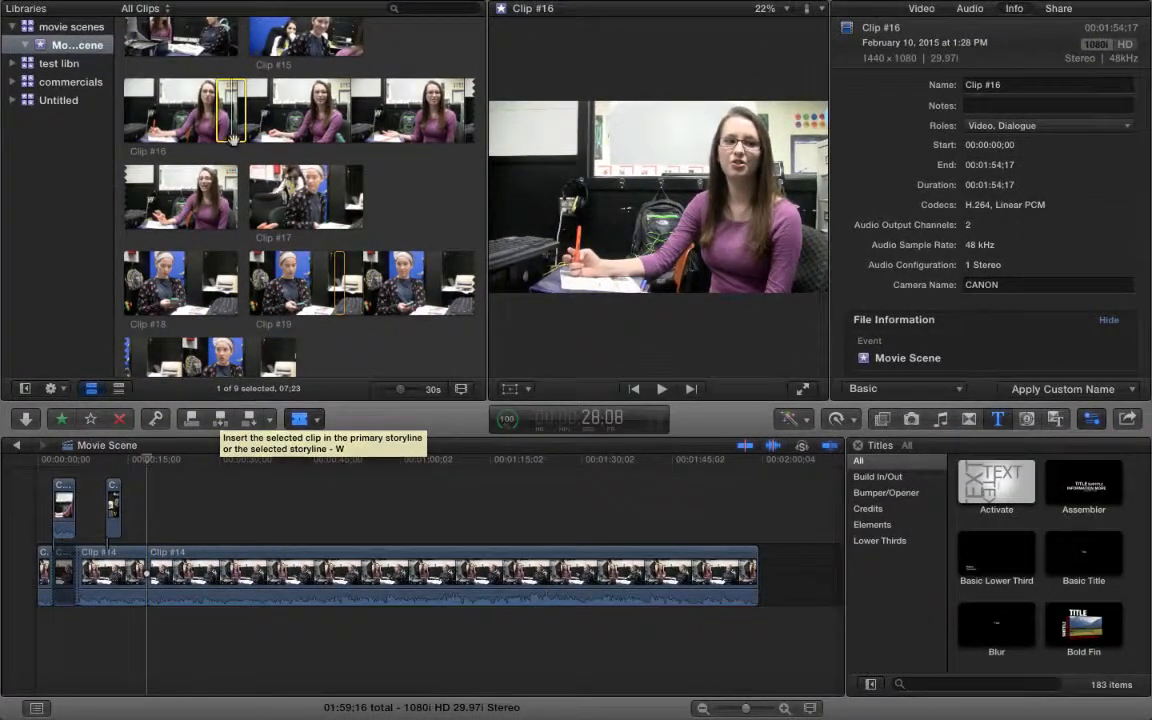
{"action": "left_click", "coordinate": [221, 421]}
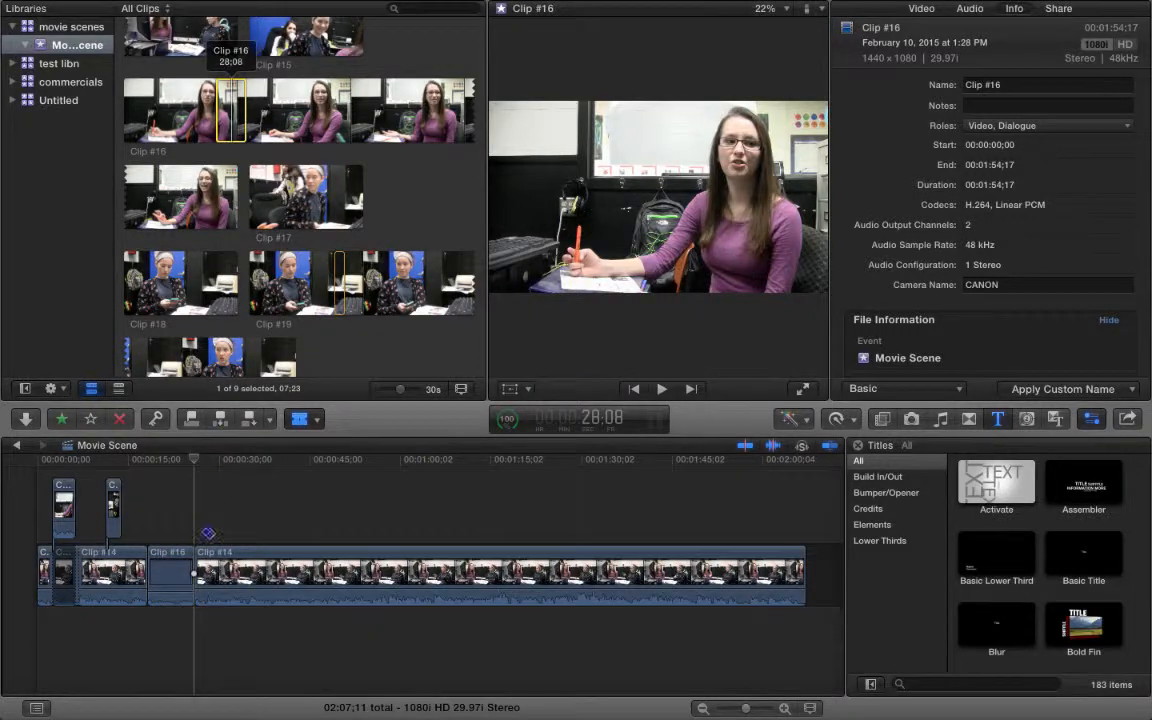
- Play across the cut into the inserted Clip #16 and raise its audio level to 12 dB
{"action": "left_click", "coordinate": [135, 459]}
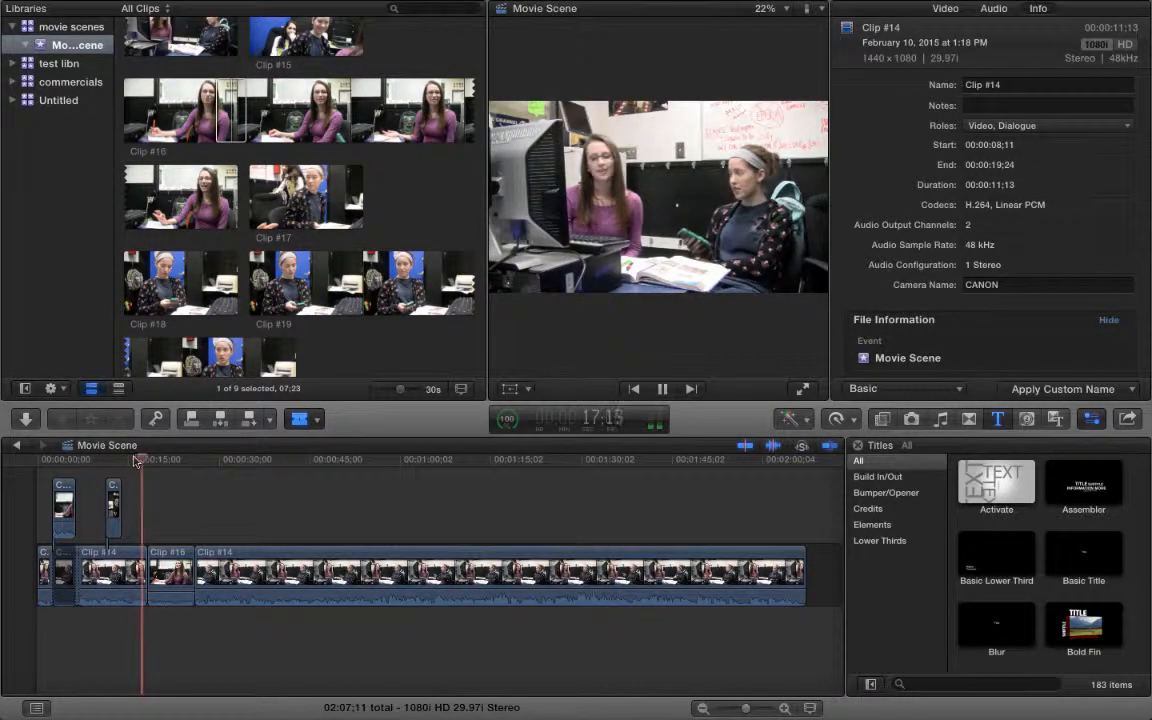
{"action": "key", "text": "space"}
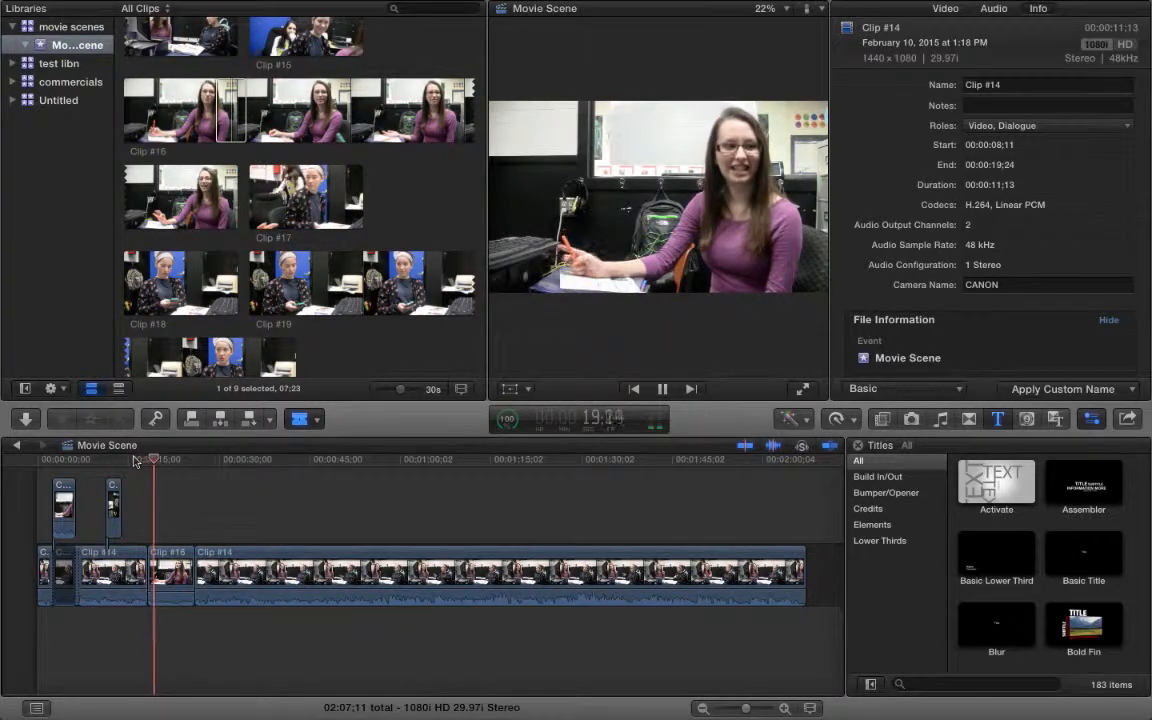
{"action": "left_click", "coordinate": [299, 420]}
{"action": "left_click", "coordinate": [310, 442]}
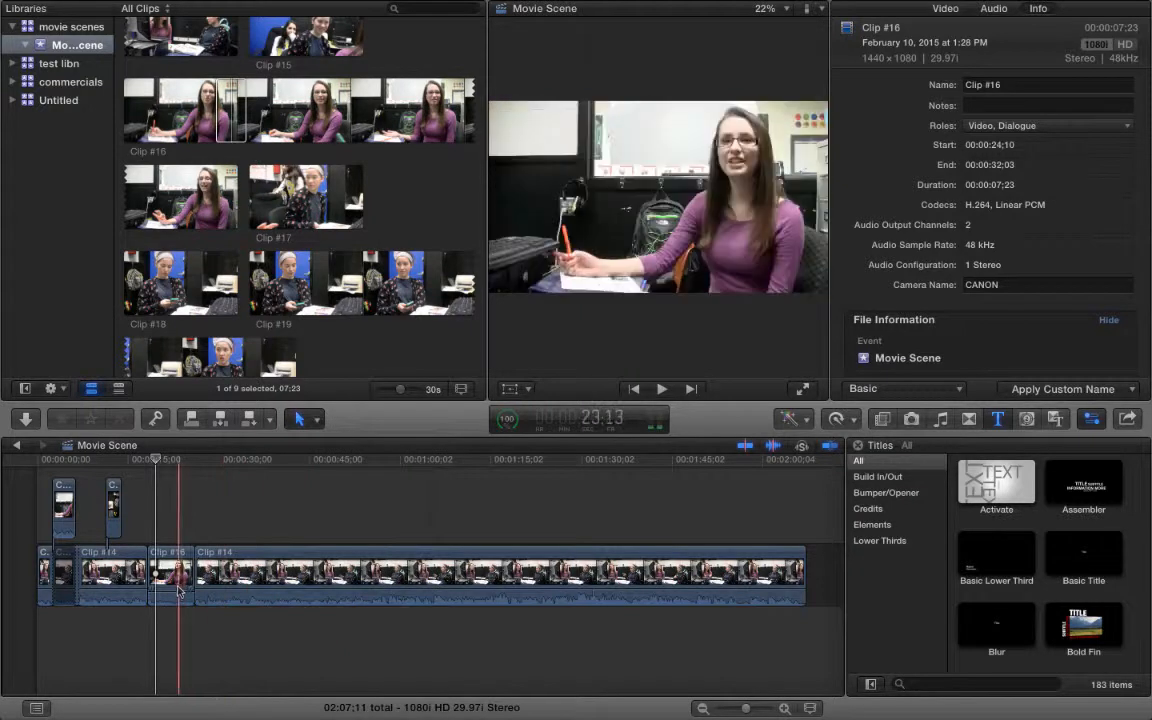
{"action": "left_click_drag", "start_coordinate": [172, 593], "coordinate": [172, 584]}
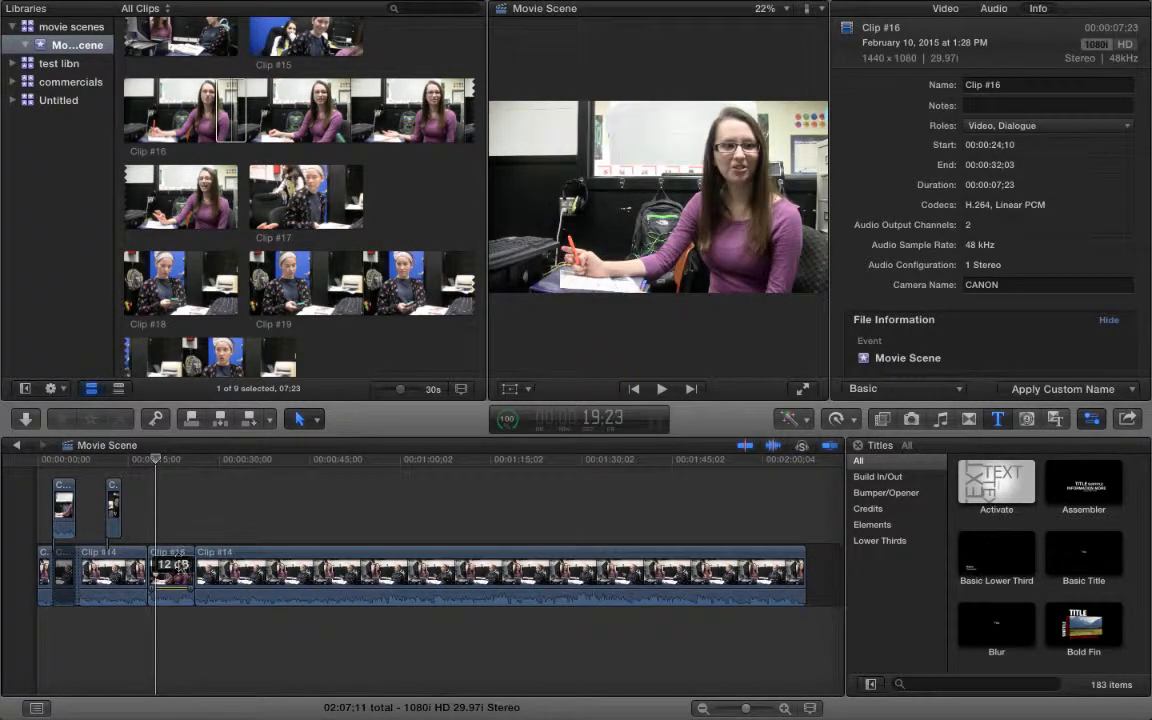
- Play from 15;22 to 33;22, split Clip #14 there and delete its segment directly after the inserted Clip #16
{"action": "left_click", "coordinate": [132, 460]}
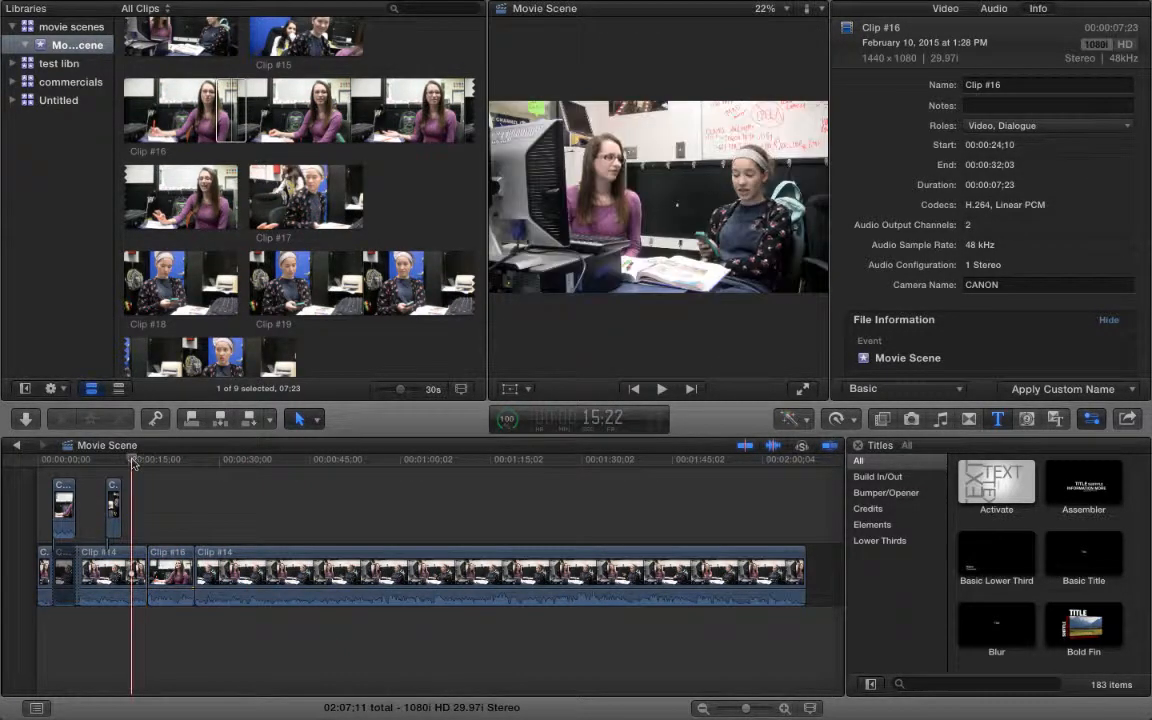
{"action": "key", "text": "space"}
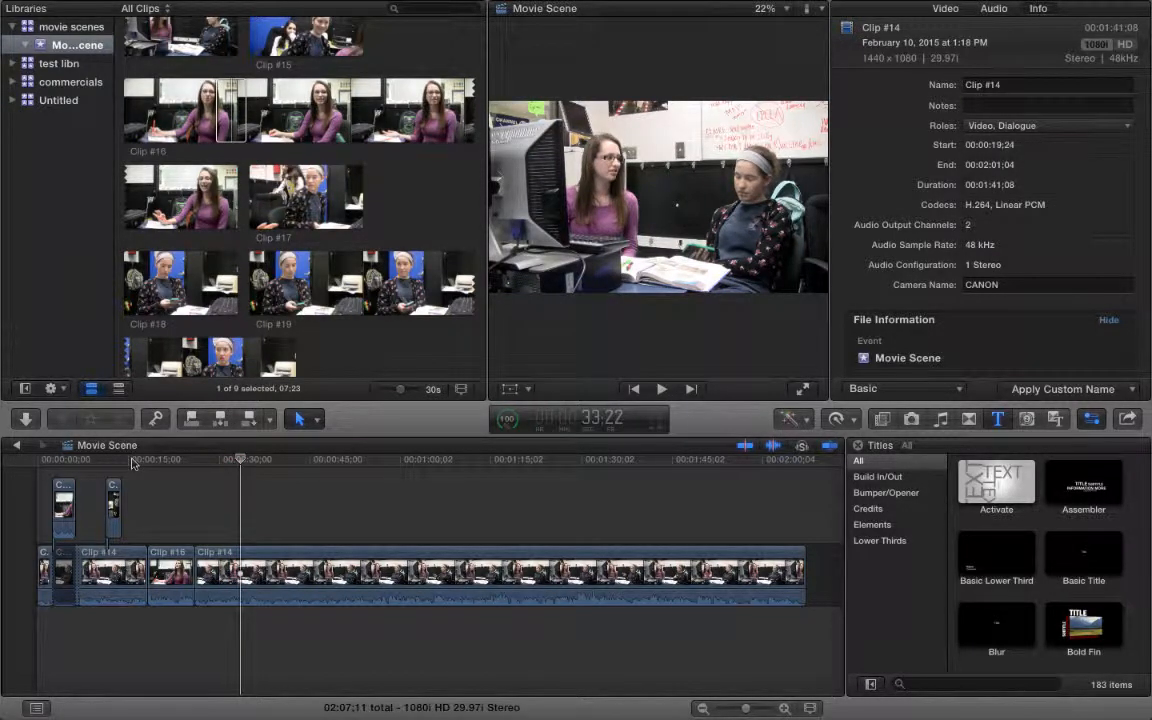
{"action": "key", "text": "b"}
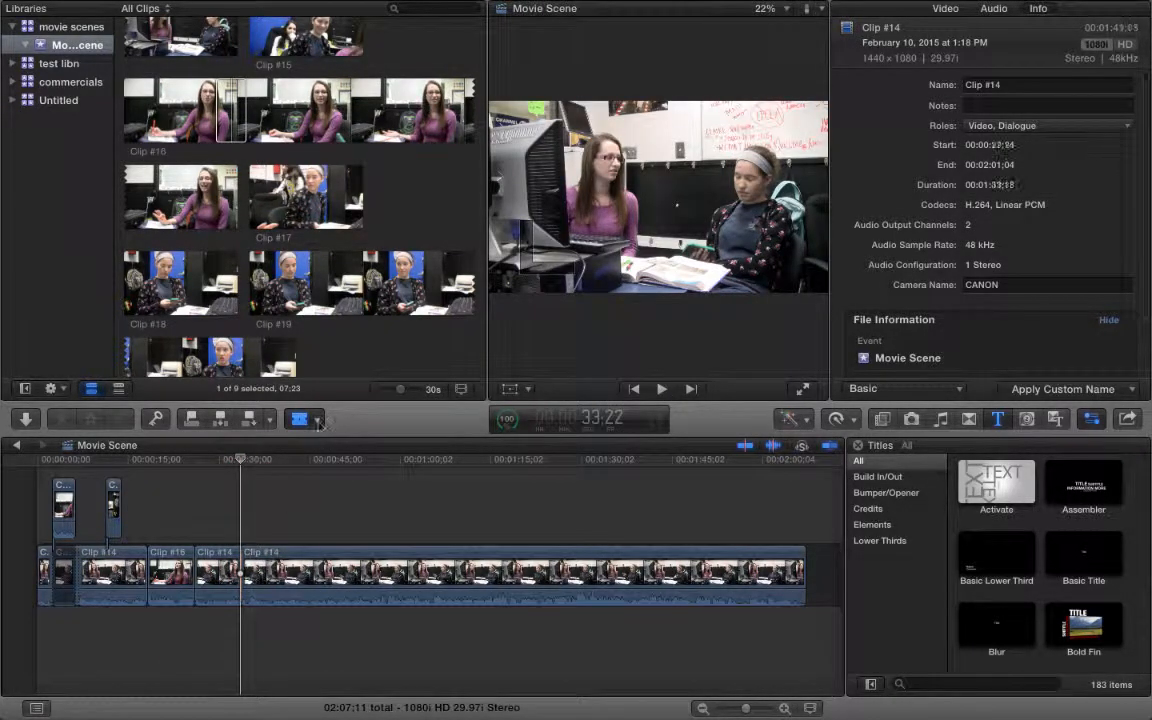
{"action": "left_click", "coordinate": [318, 424]}
{"action": "left_click", "coordinate": [305, 443]}
{"action": "left_click", "coordinate": [227, 566]}
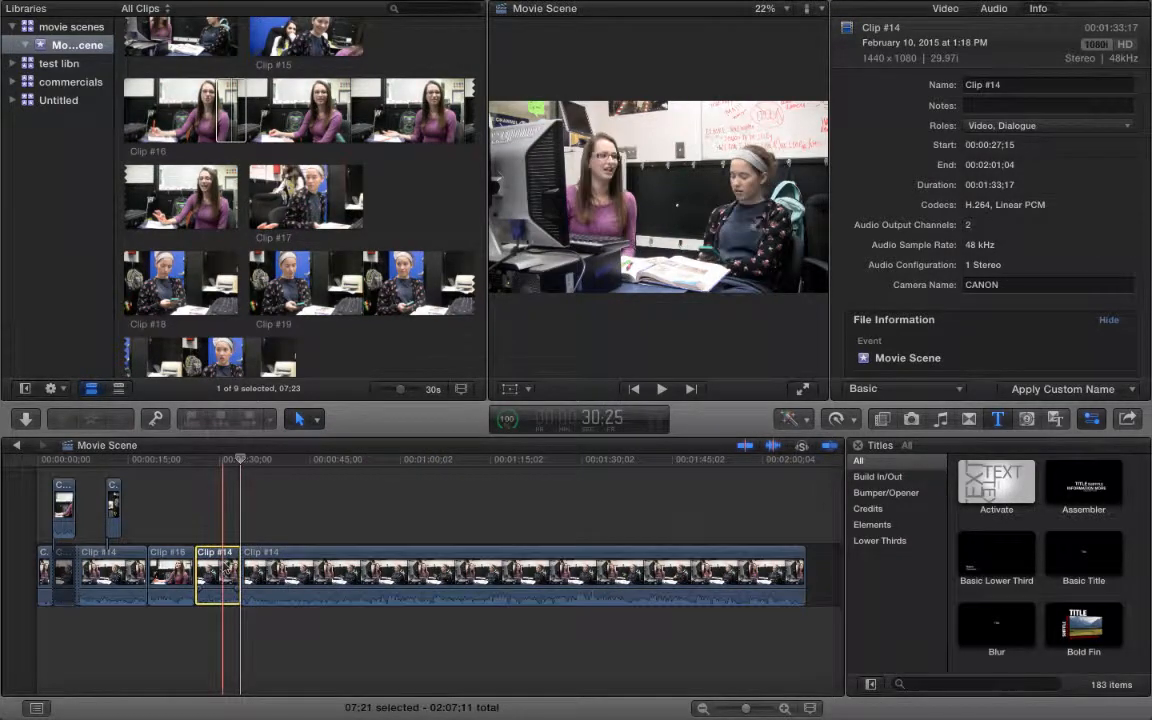
{"action": "key", "text": "Delete"}
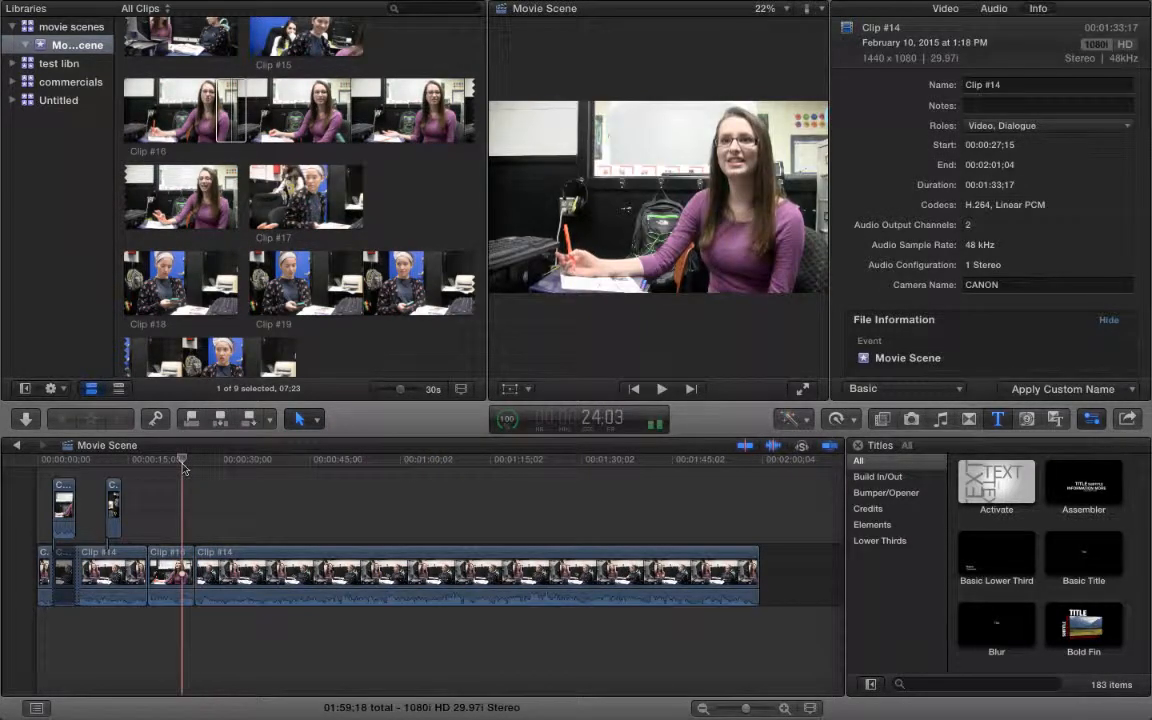